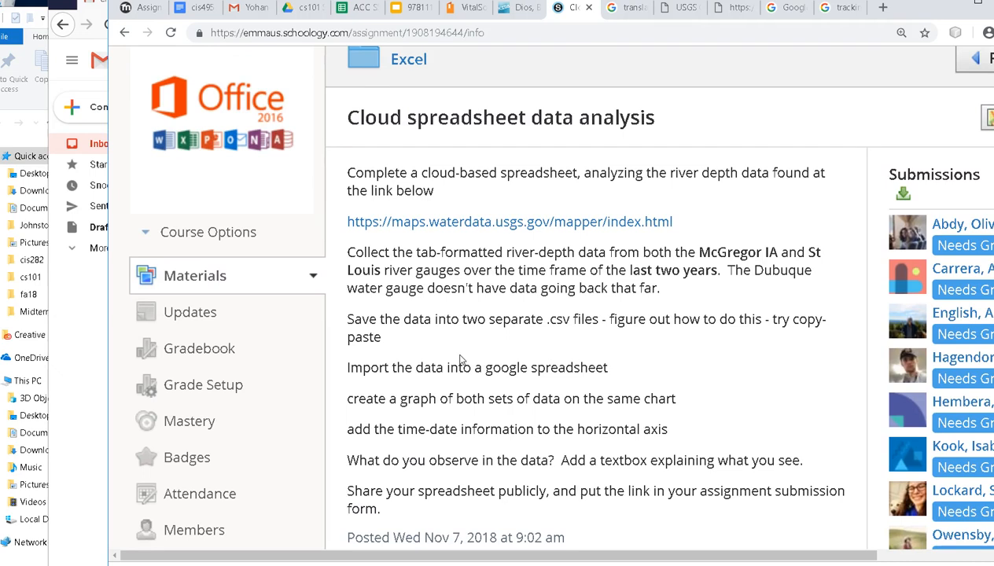
Step: Open the USGS water data mapper linked in the Cloud spreadsheet data analysis assignment
scroll(460, 359, "down", 1)
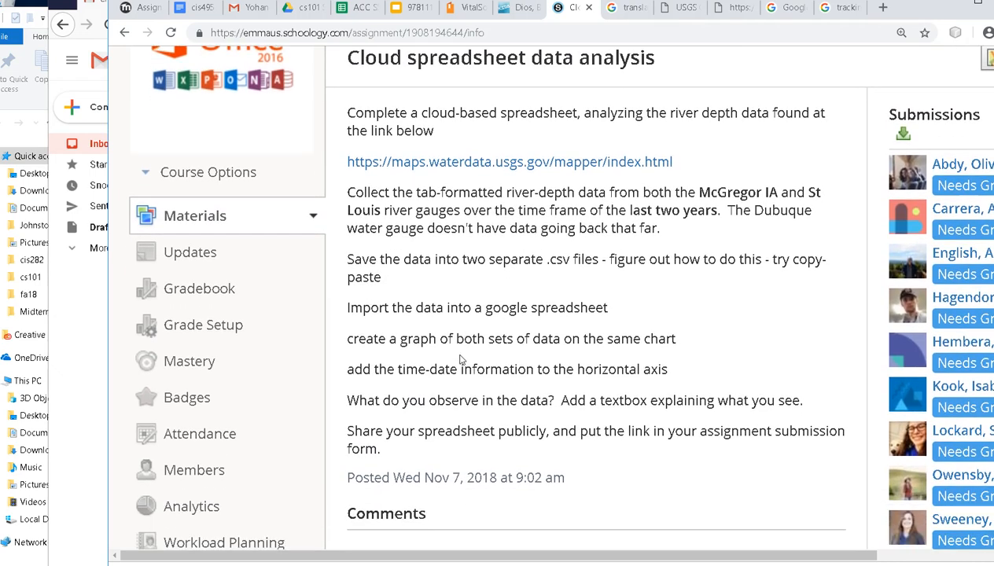
scroll(460, 358, "up", 1)
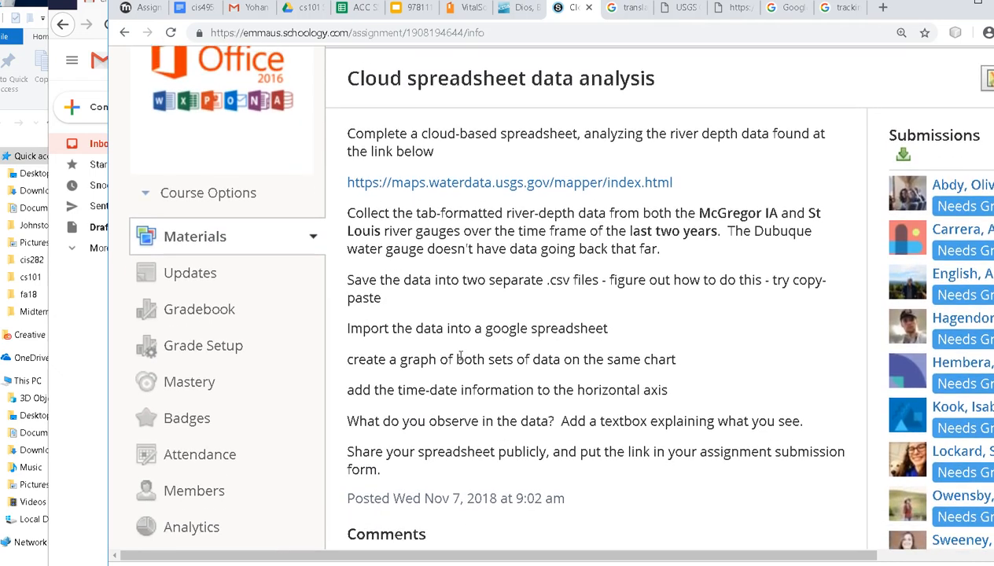
left_click(500, 187)
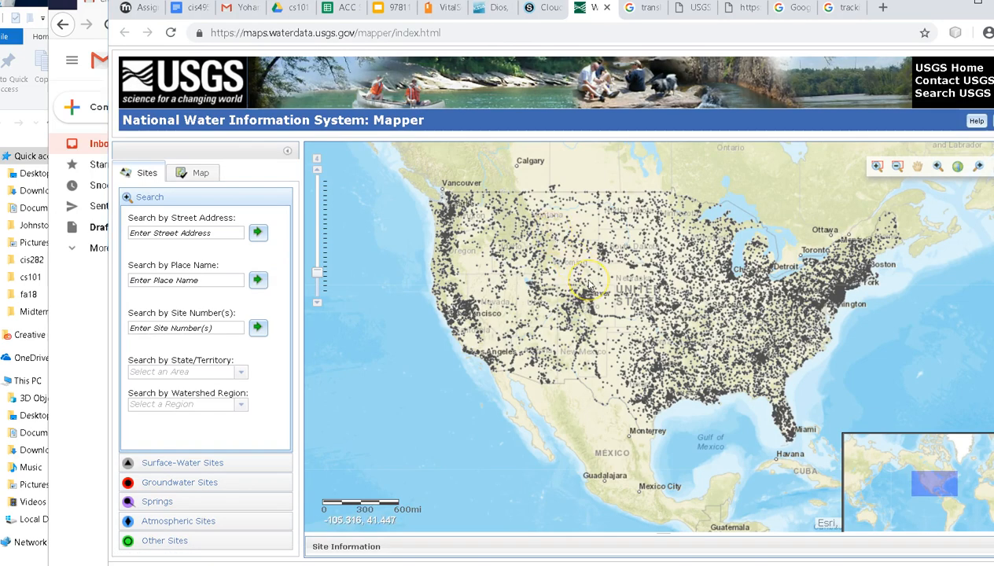
Step: Locate the stretch of the Mississippi River between Muscatine and Burlington on the gauge map
scroll(586, 284, "down", 2)
scroll(589, 285, "up", 3)
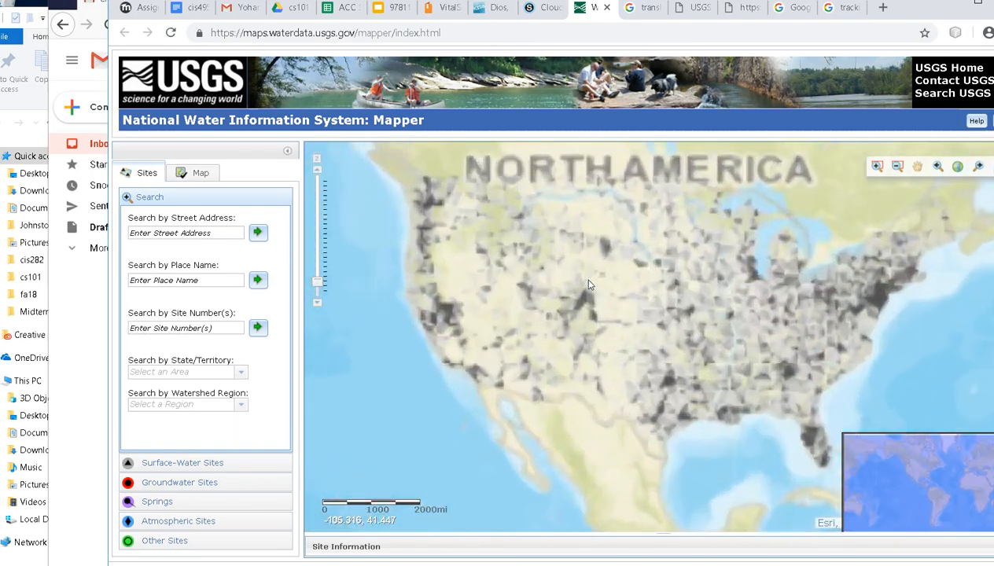
left_click_drag(732, 317, 265, 328)
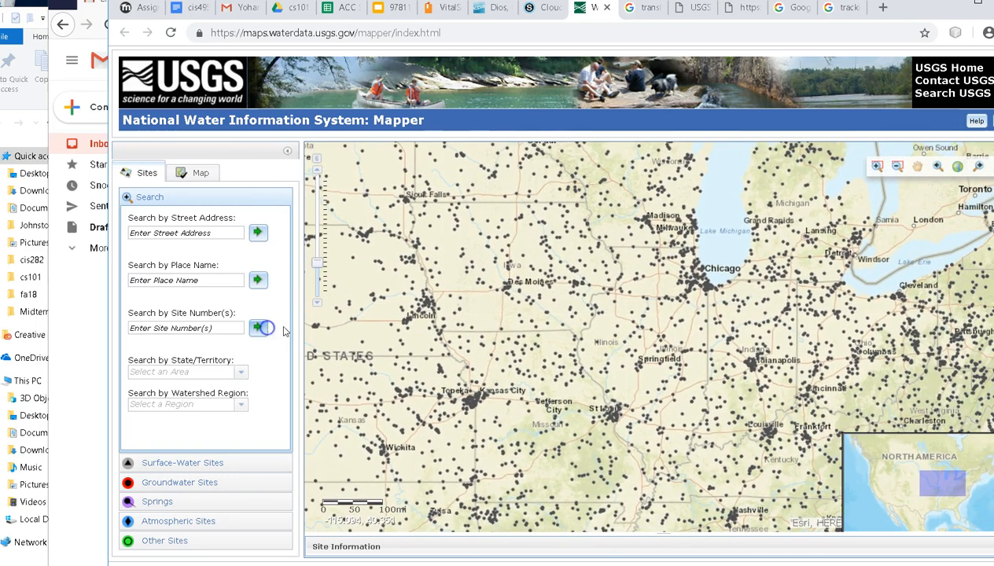
scroll(418, 333, "down", 3)
scroll(417, 333, "up", 6)
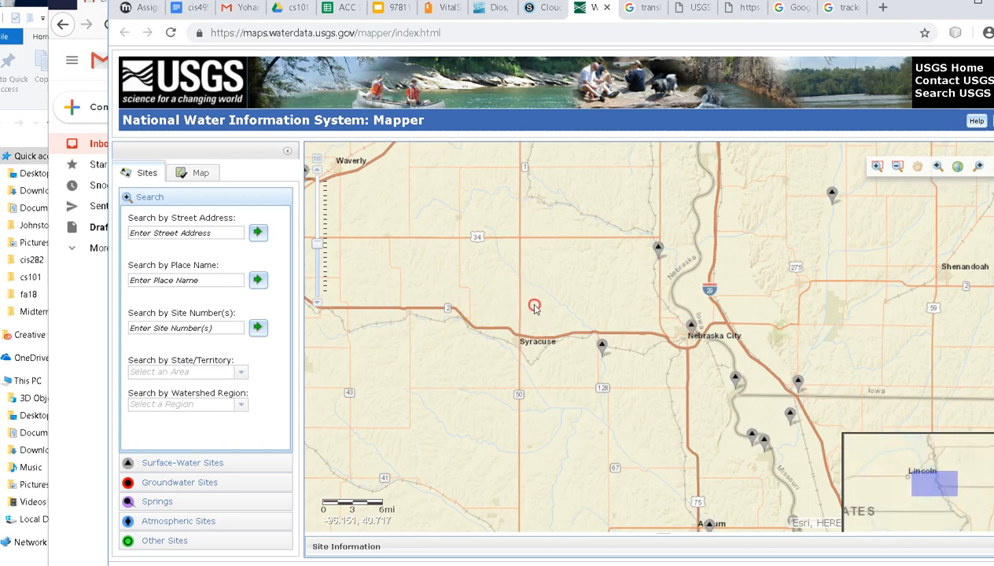
scroll(528, 321, "up", 2)
scroll(529, 321, "down", 4)
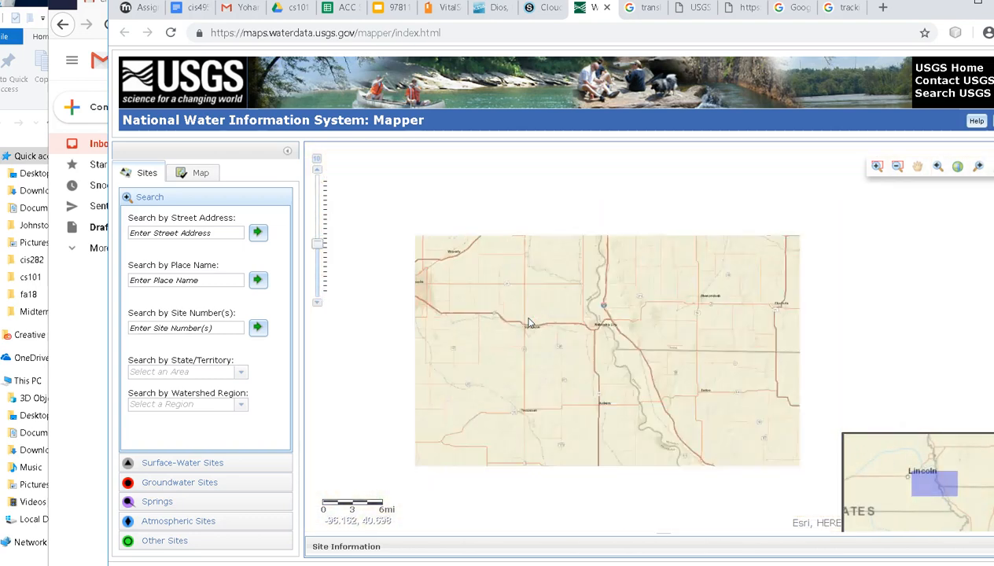
scroll(529, 323, "up", 3)
scroll(528, 321, "down", 1)
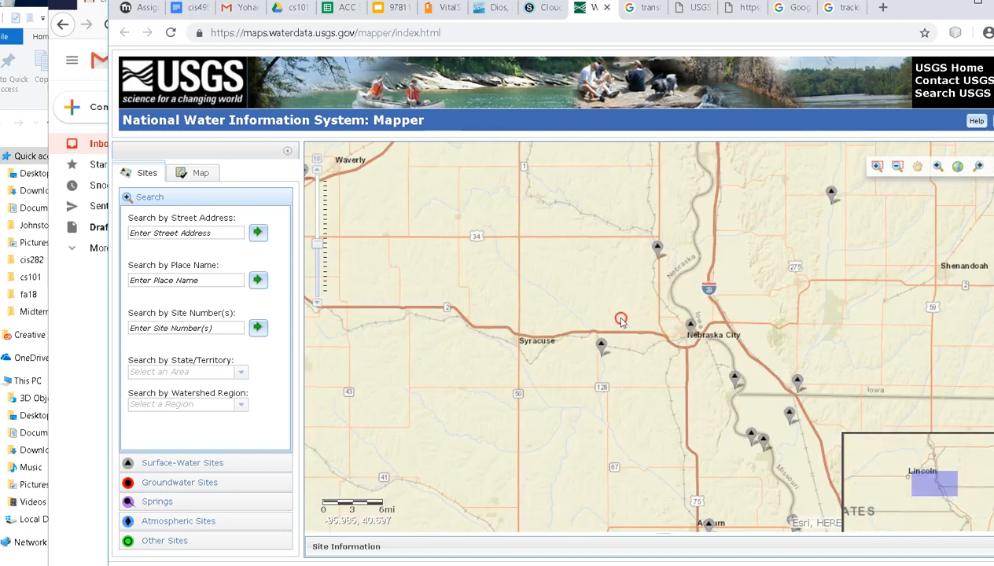
left_click_drag(605, 321, 361, 345)
left_click_drag(745, 247, 438, 262)
left_click_drag(579, 284, 238, 337)
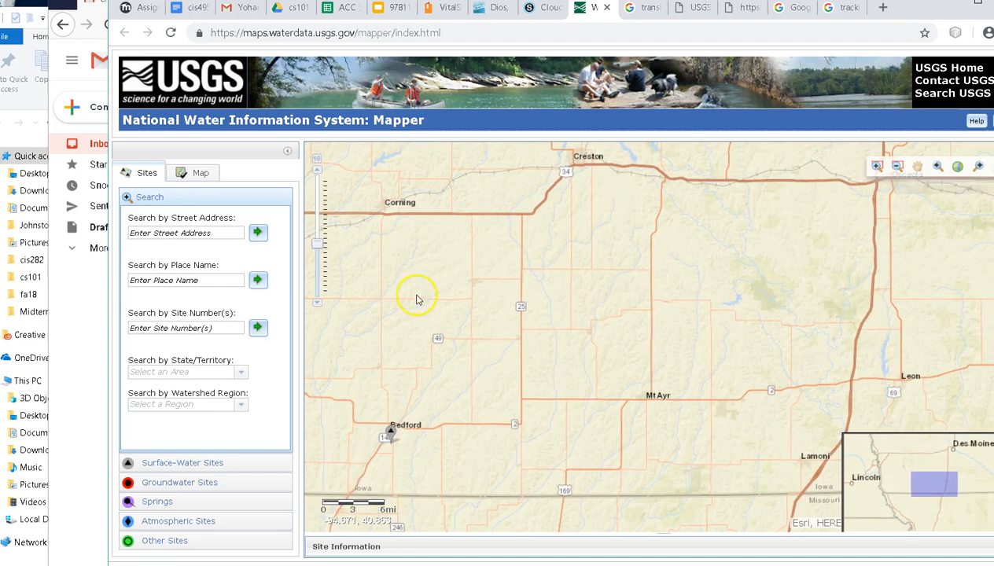
left_click_drag(417, 295, 80, 403)
left_click_drag(447, 400, 80, 360)
left_click_drag(280, 340, 59, 371)
left_click_drag(614, 316, 359, 377)
left_click_drag(990, 311, 932, 326)
scroll(932, 327, "down", 1)
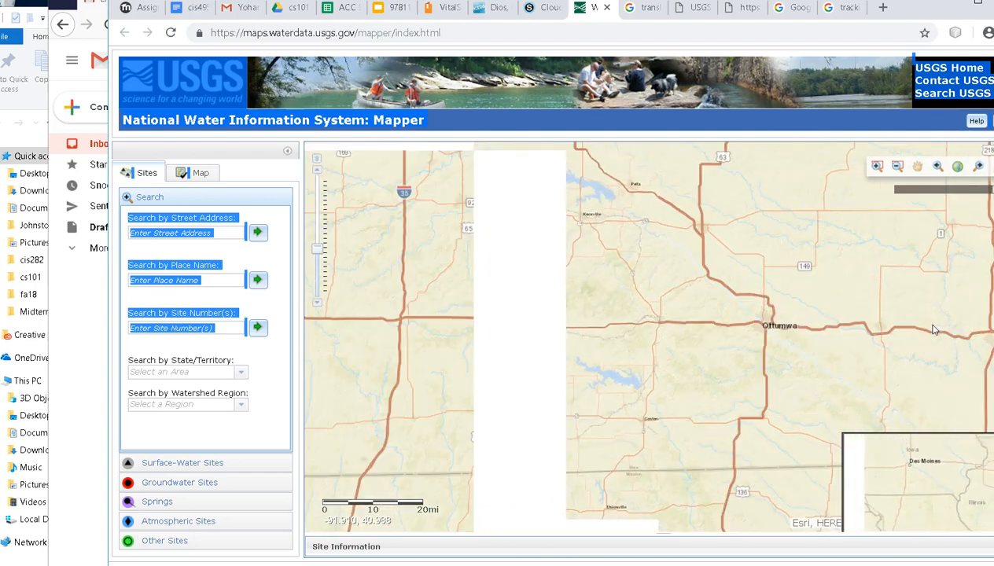
left_click_drag(857, 284, 372, 325)
scroll(681, 303, "up", 1)
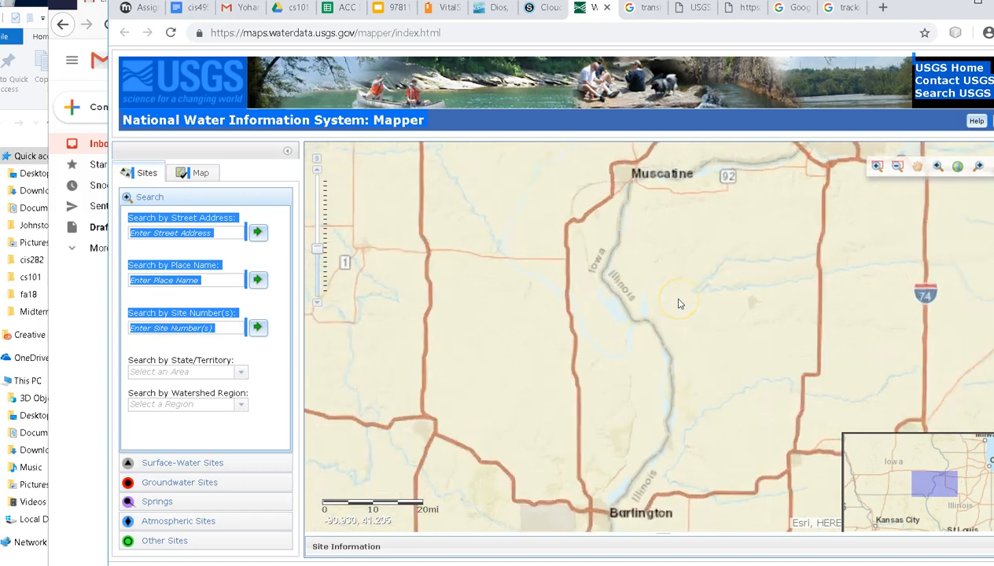
Step: Open the data page for the Mississippi River at Lock & Dam 17 gauge near New Boston
scroll(680, 304, "up", 1)
scroll(680, 304, "up", 1)
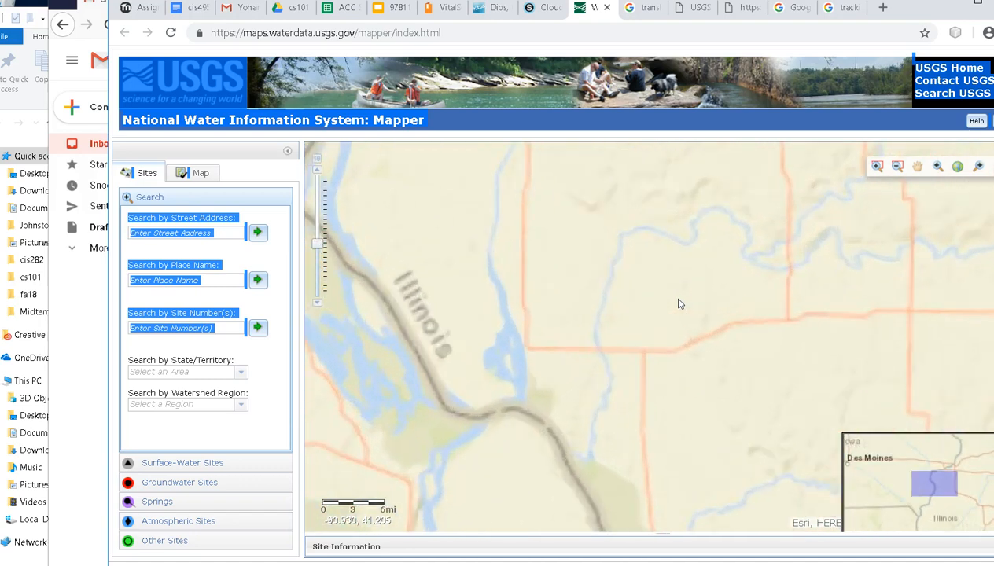
left_click_drag(550, 302, 689, 204)
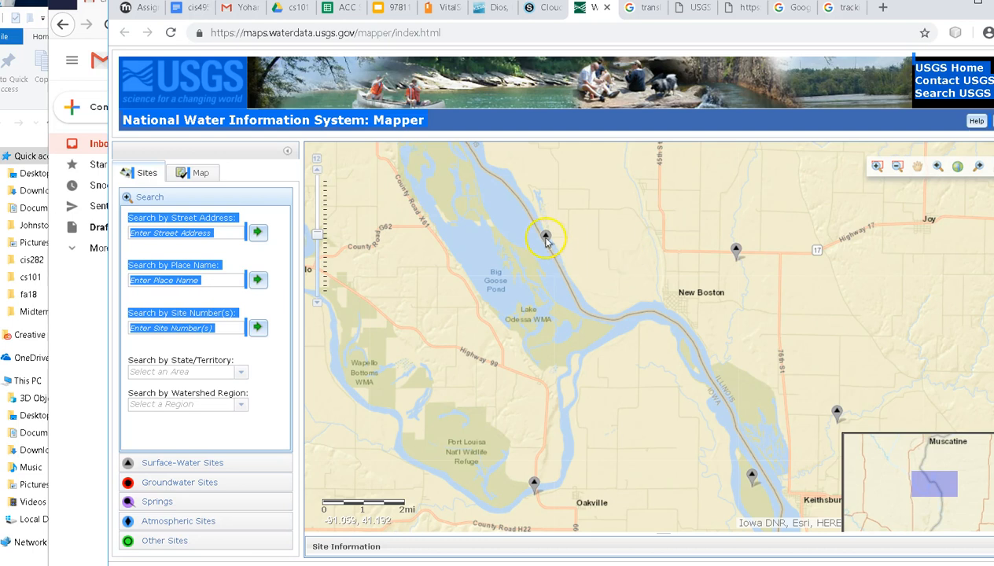
left_click(546, 238)
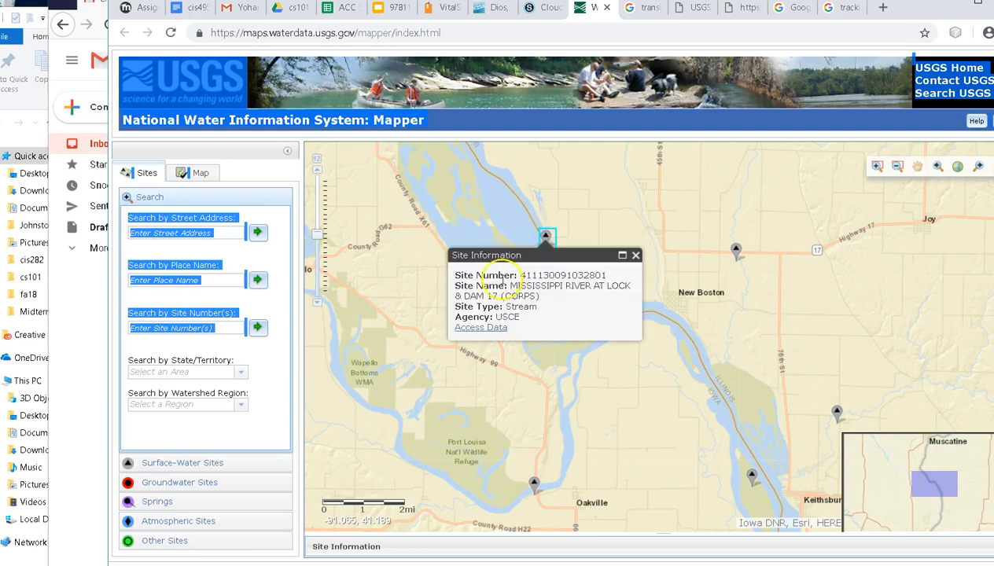
left_click(474, 328)
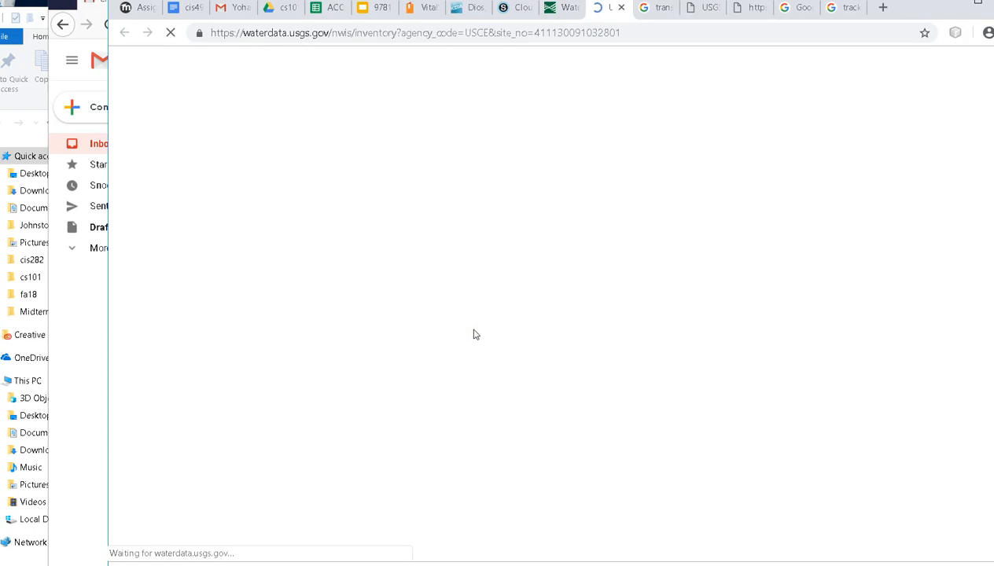
Step: Open the Current / Historical Observations for the Lock & Dam 17 site
scroll(474, 334, "down", 4)
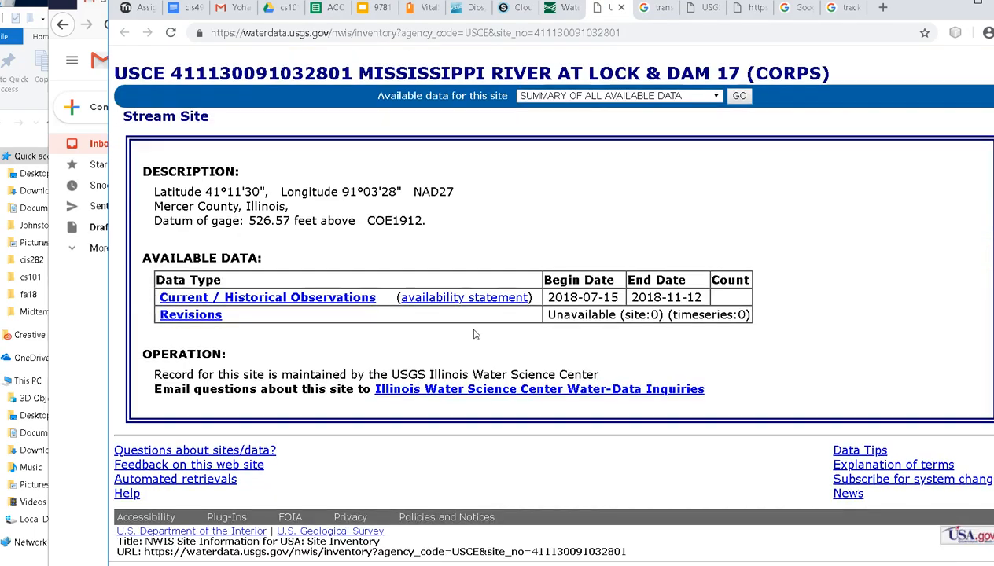
scroll(474, 334, "up", 1)
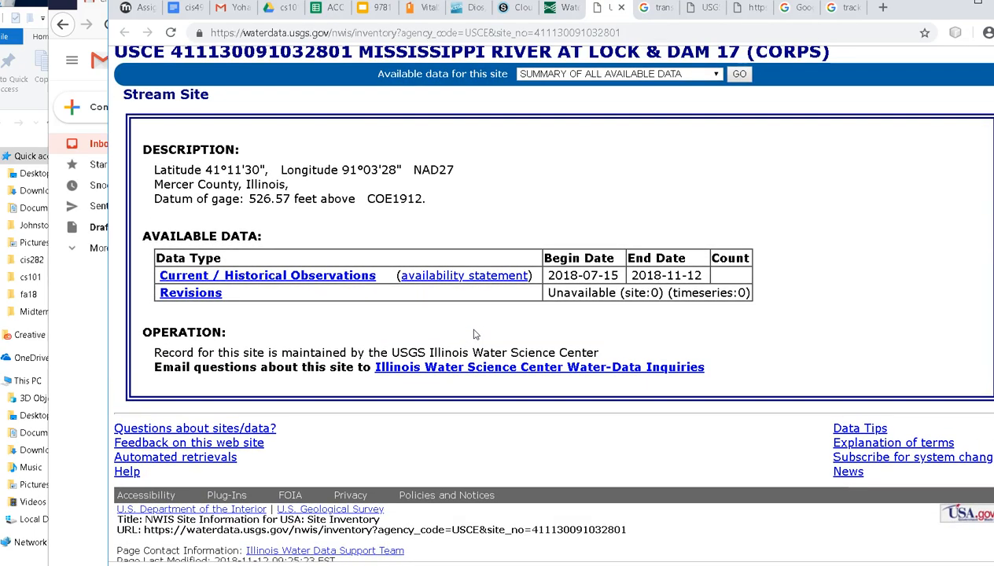
scroll(474, 335, "up", 1)
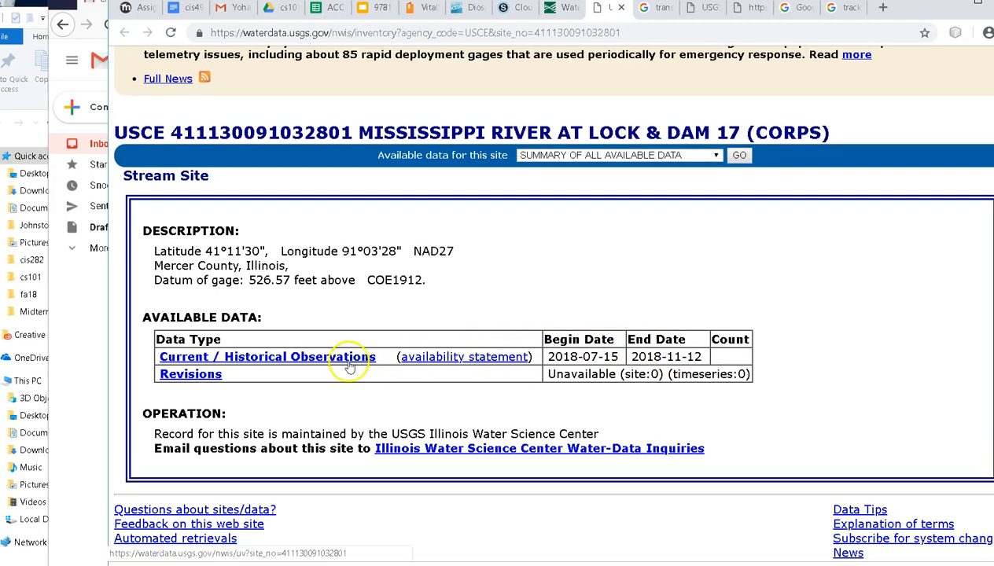
left_click(304, 356)
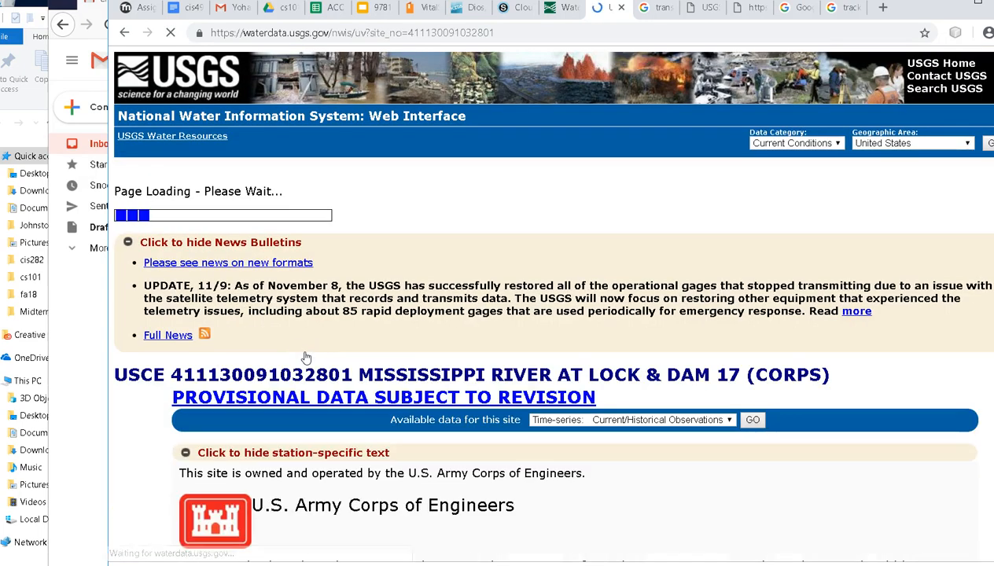
Step: Set the begin date of the observation period to 2017-11-01
scroll(306, 356, "down", 8)
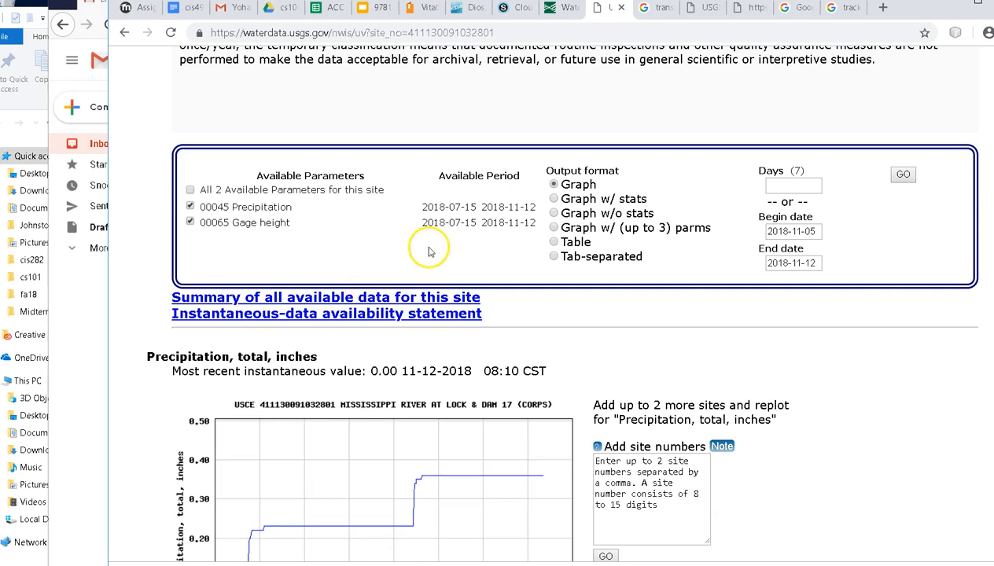
scroll(524, 230, "down", 1)
scroll(535, 228, "down", 1)
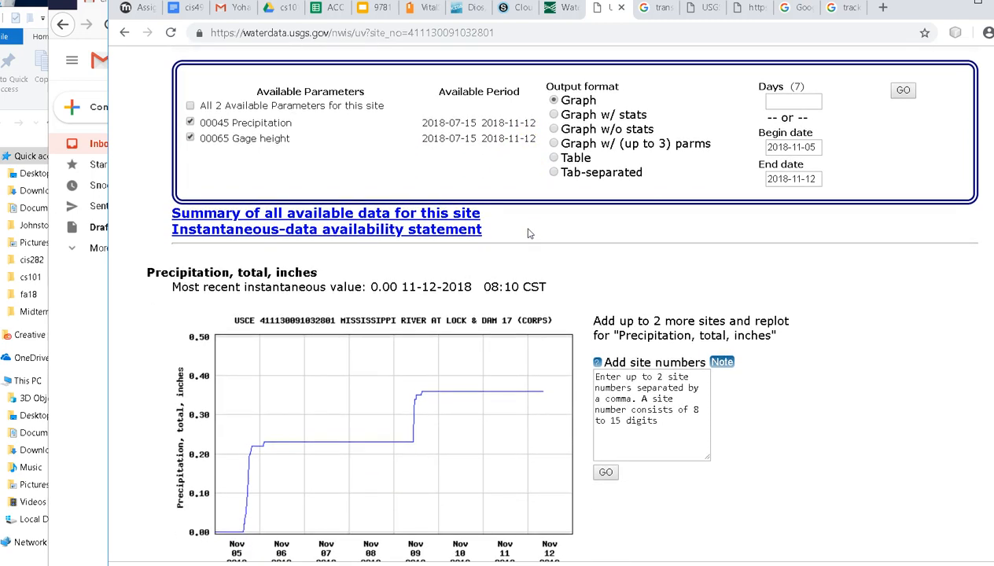
scroll(566, 216, "up", 1)
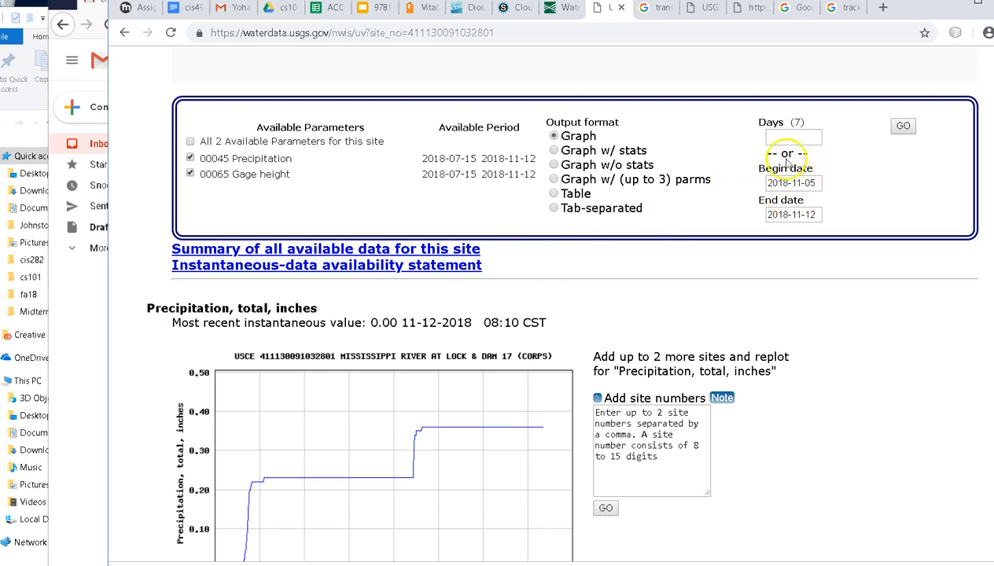
left_click(793, 183)
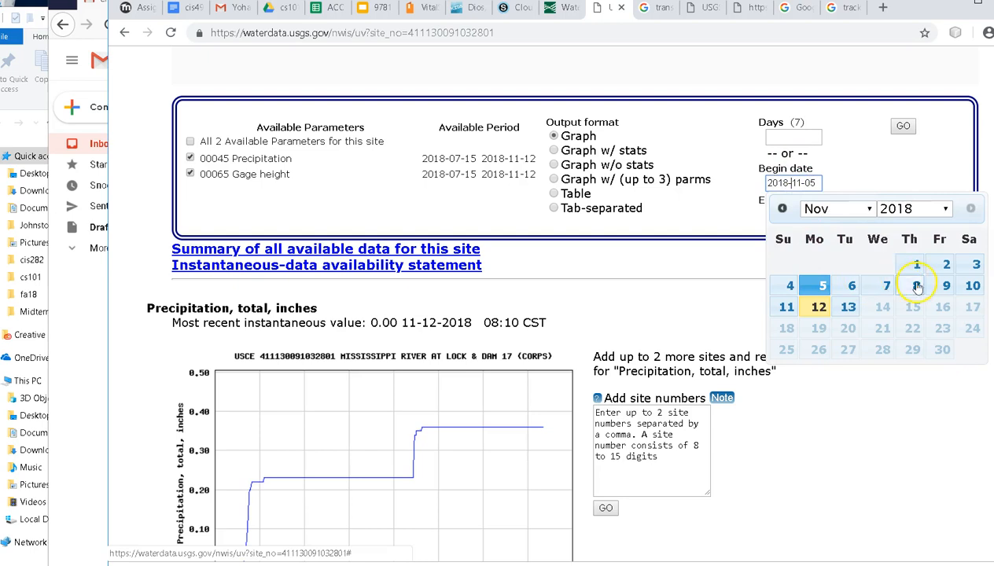
left_click(947, 211)
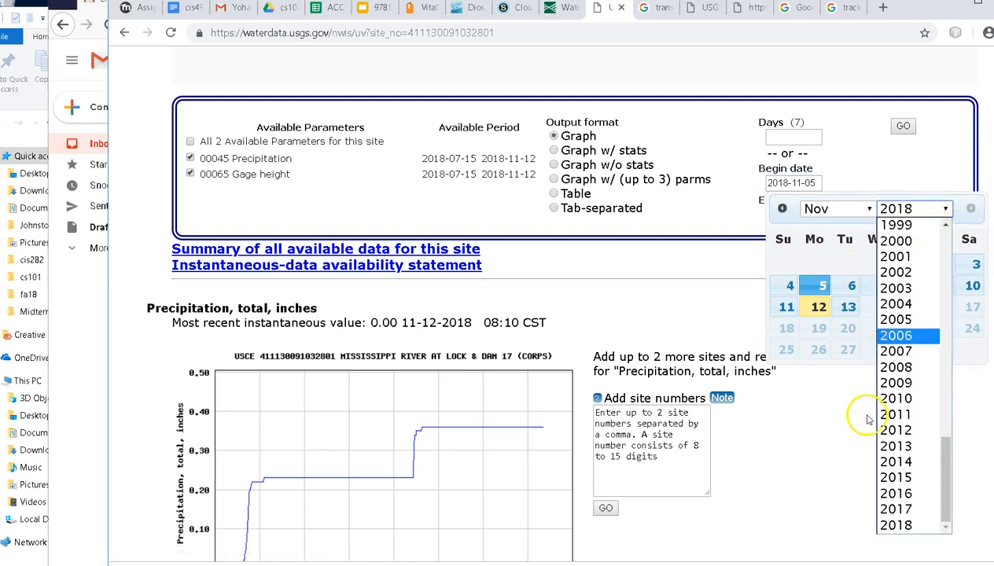
left_click(894, 510)
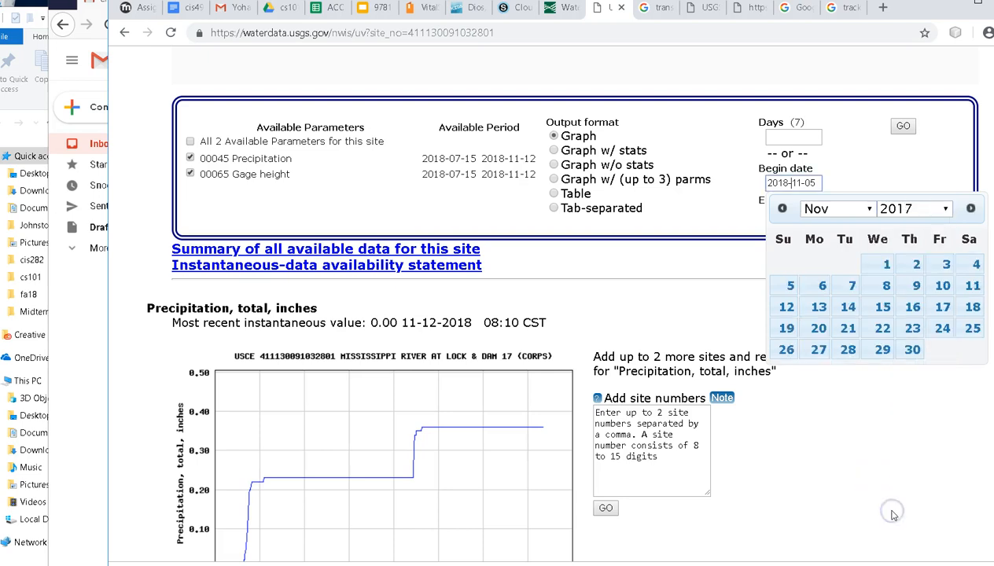
left_click(887, 264)
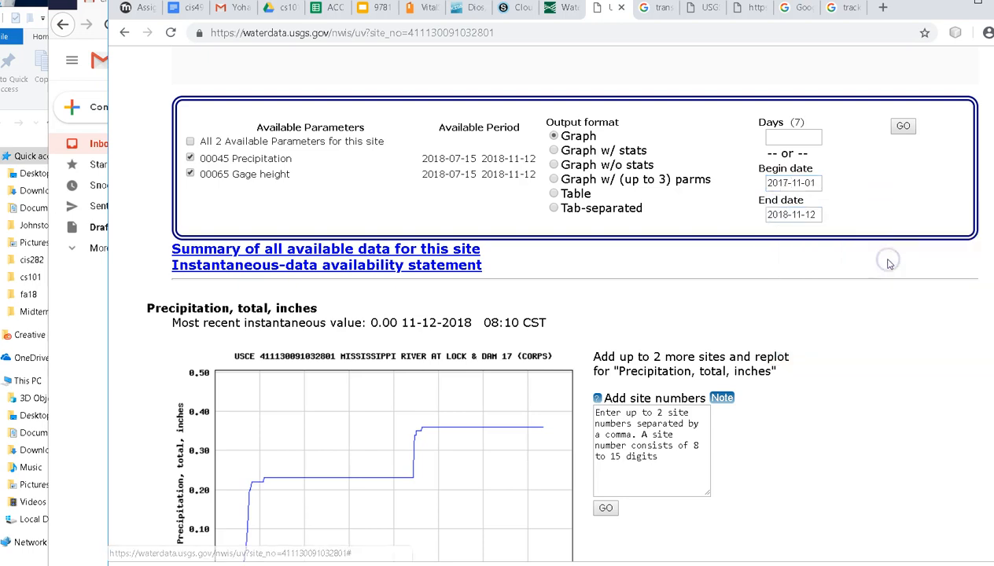
Step: Retrieve the precipitation and gage height data in Tab-separated output format for the chosen period
left_click(903, 126)
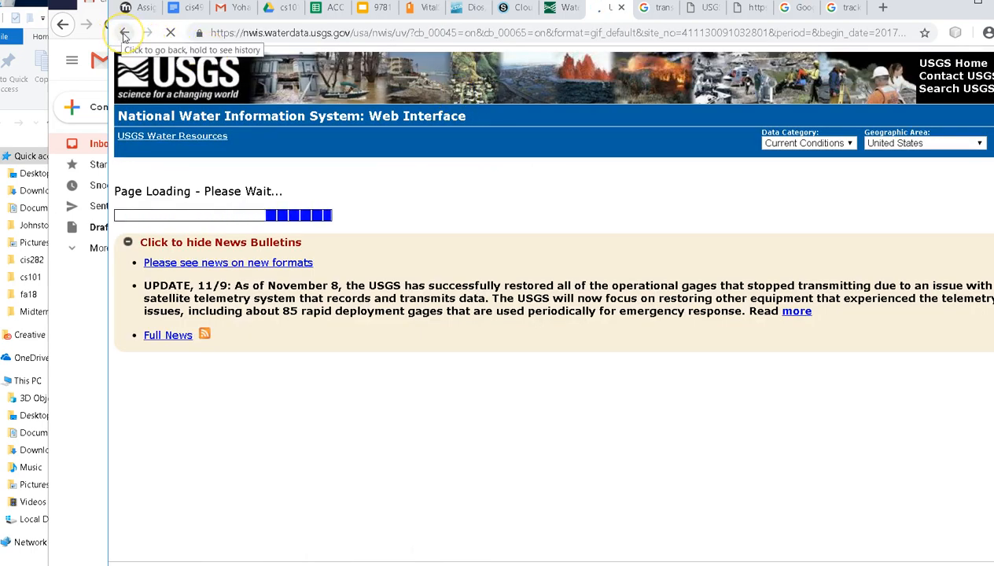
left_click(124, 34)
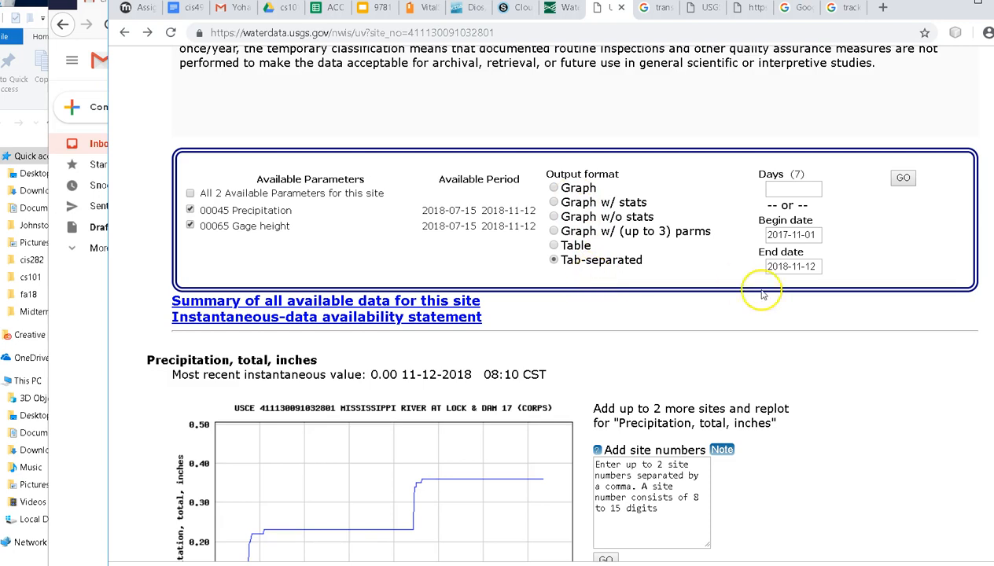
left_click(903, 178)
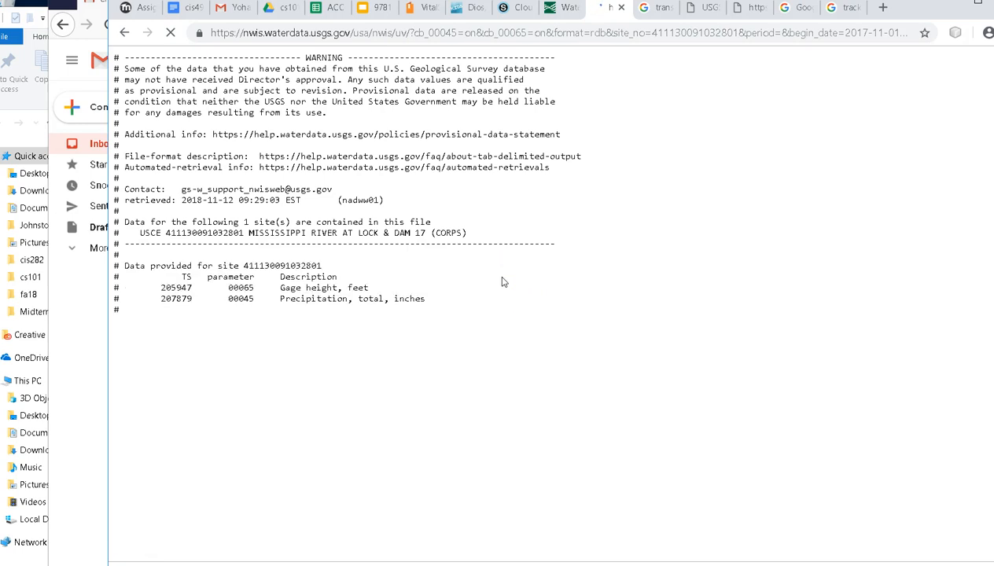
Step: Examine the tab-separated output, including its header comments, column codes, timestamps and gage height and precipitation readings
scroll(503, 282, "down", 3)
scroll(501, 278, "up", 1)
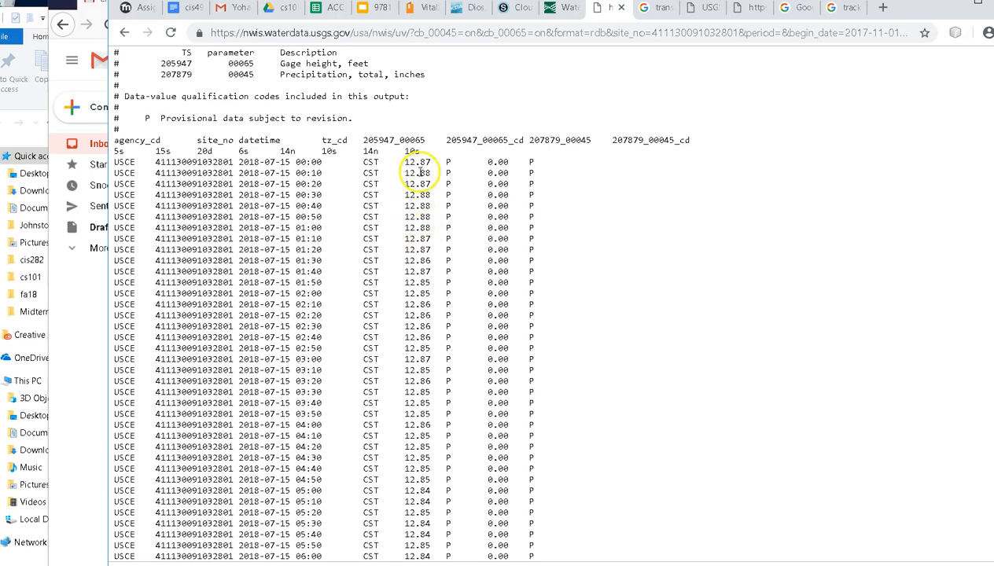
scroll(412, 274, "up", 1)
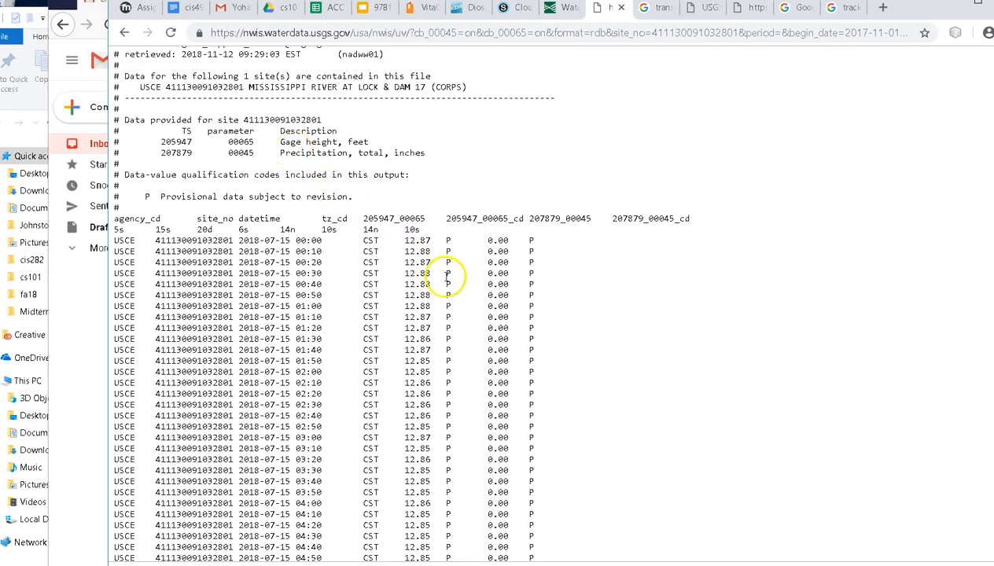
scroll(492, 275, "down", 1)
scroll(491, 275, "down", 18)
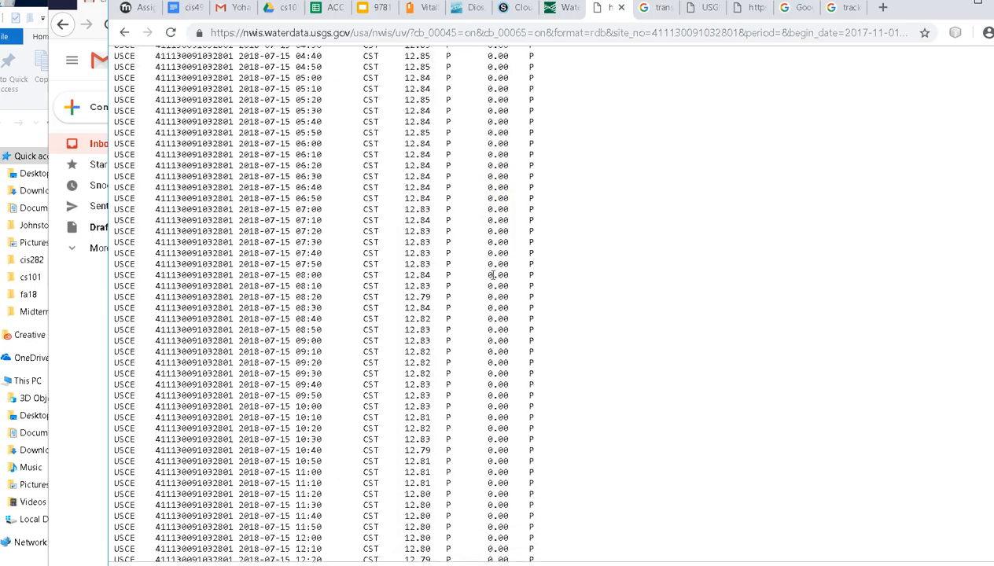
scroll(492, 274, "down", 12)
scroll(491, 275, "up", 15)
scroll(492, 274, "up", 16)
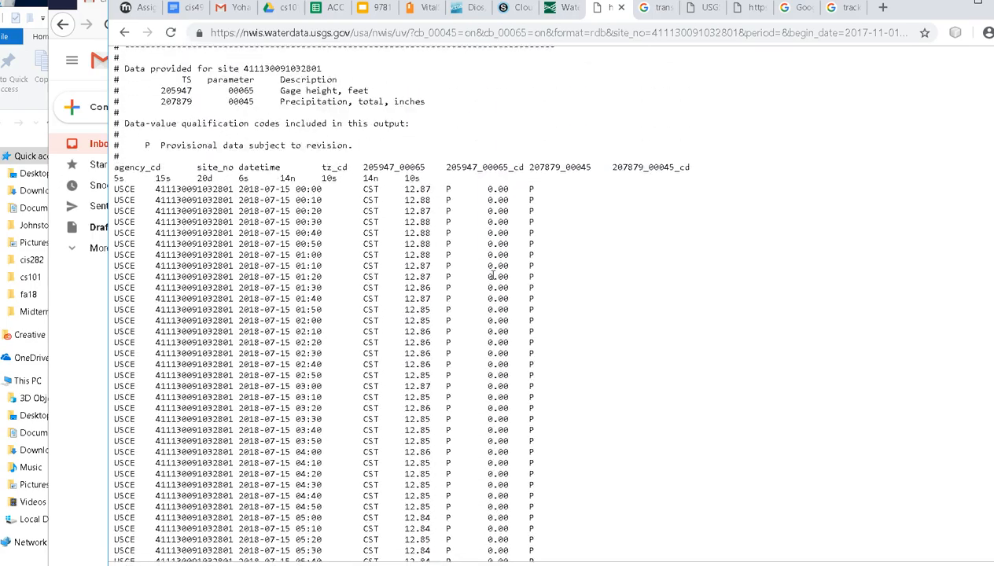
scroll(491, 274, "up", 3)
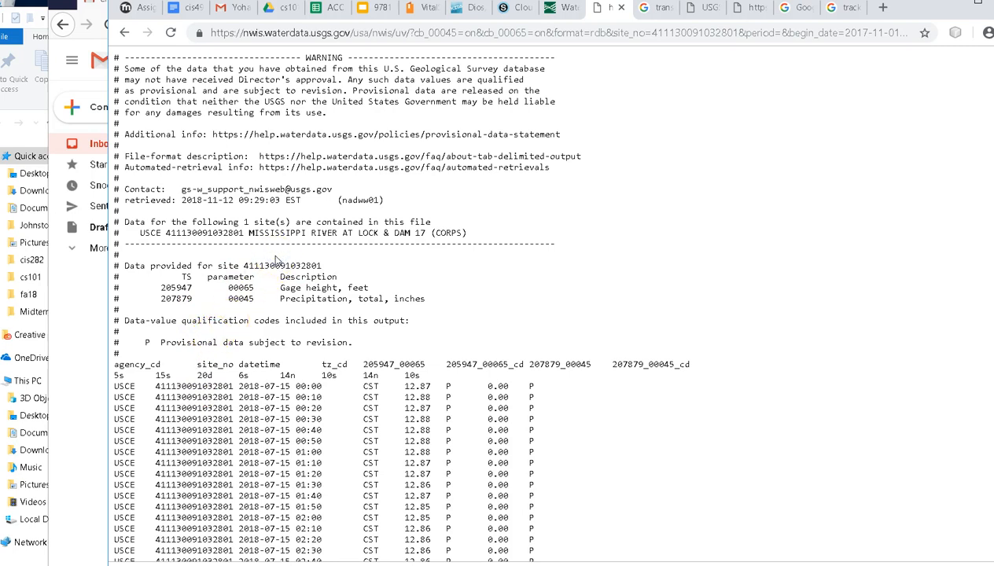
Step: Copy the entire tab-separated output page and paste it into a new Notepad document
key("ctrl+a")
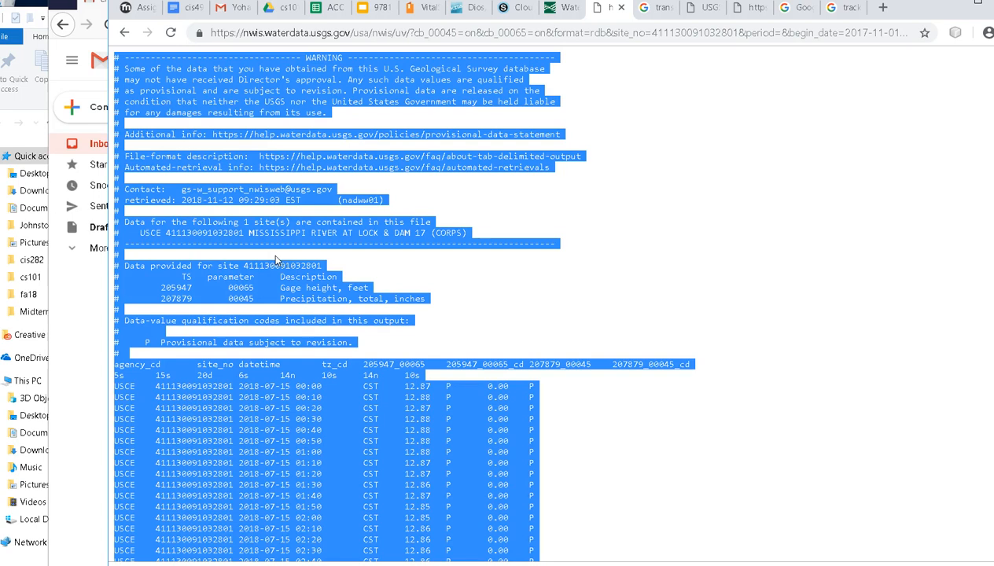
key("super")
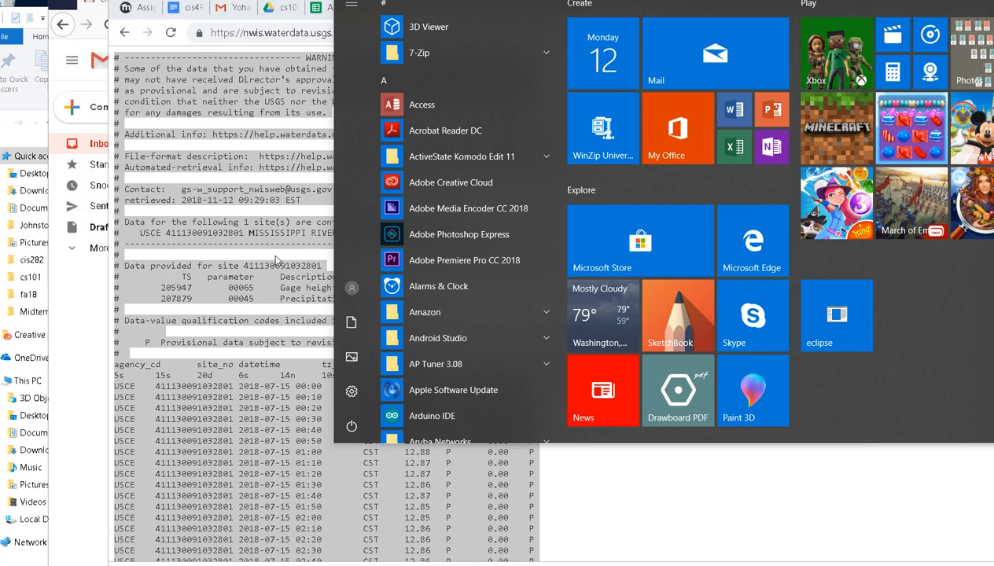
type("not")
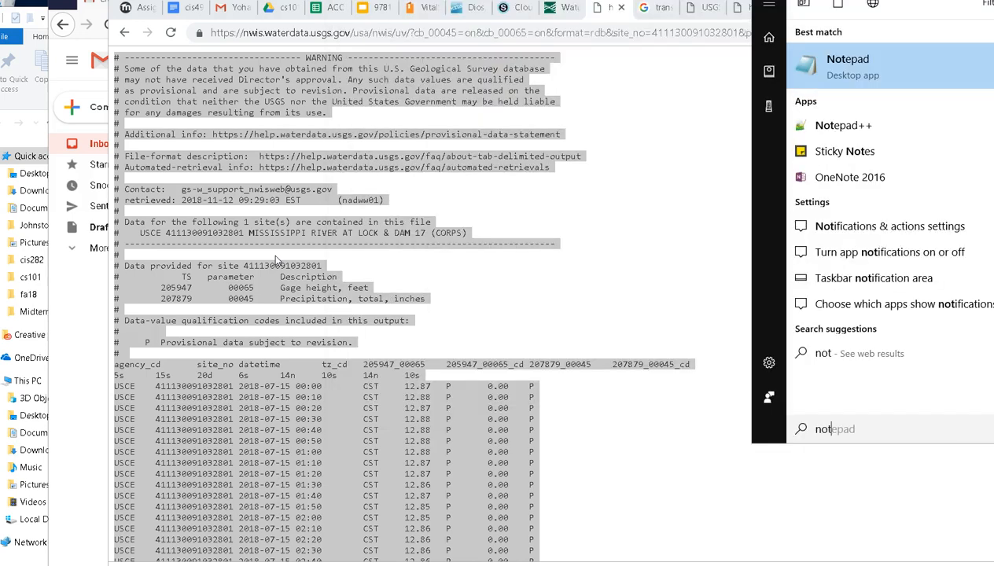
key("Return")
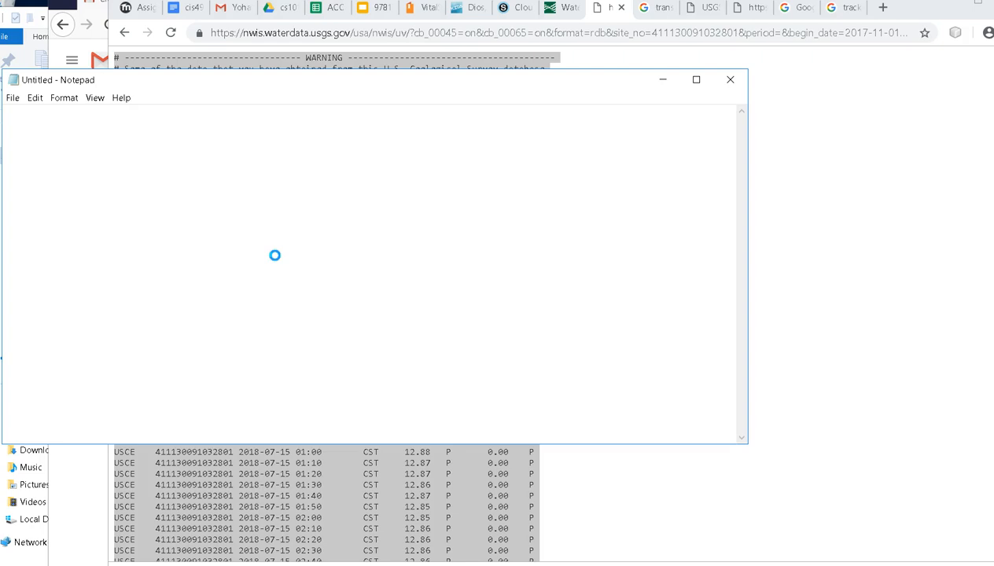
key("ctrl+v")
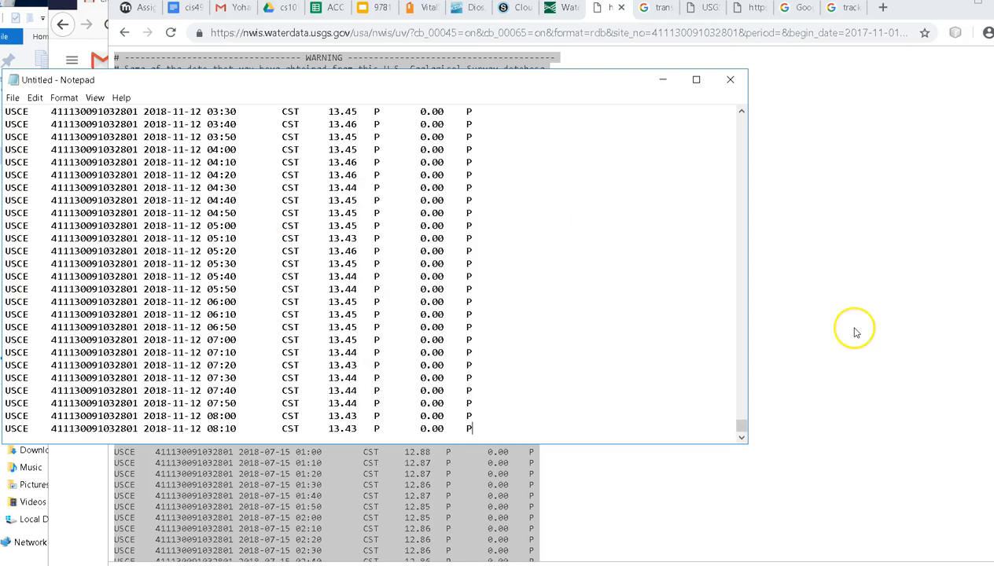
Step: Delete the header comments, column names and format-code row above the first USCE data line
left_click_drag(740, 429, 753, 123)
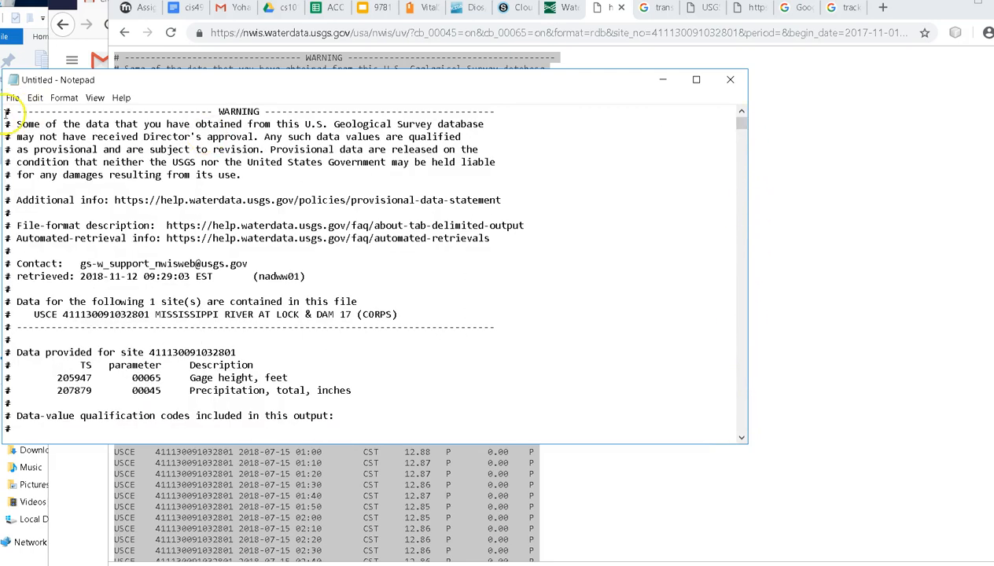
left_click_drag(5, 113, 4, 340)
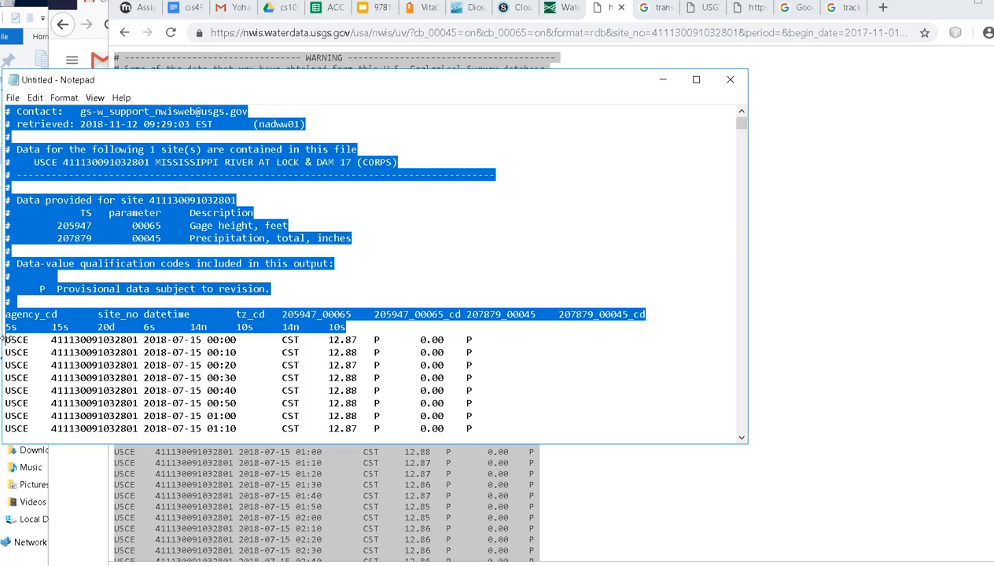
key("Delete")
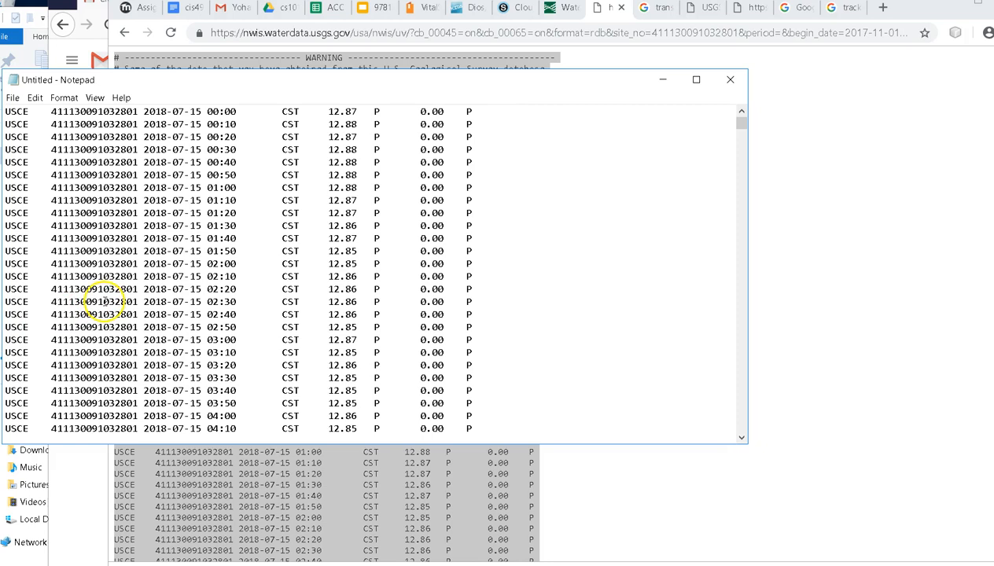
Step: Save the text file as riverData.csv in the section 1 folder under cs101 > fa18
left_click(14, 98)
left_click(33, 141)
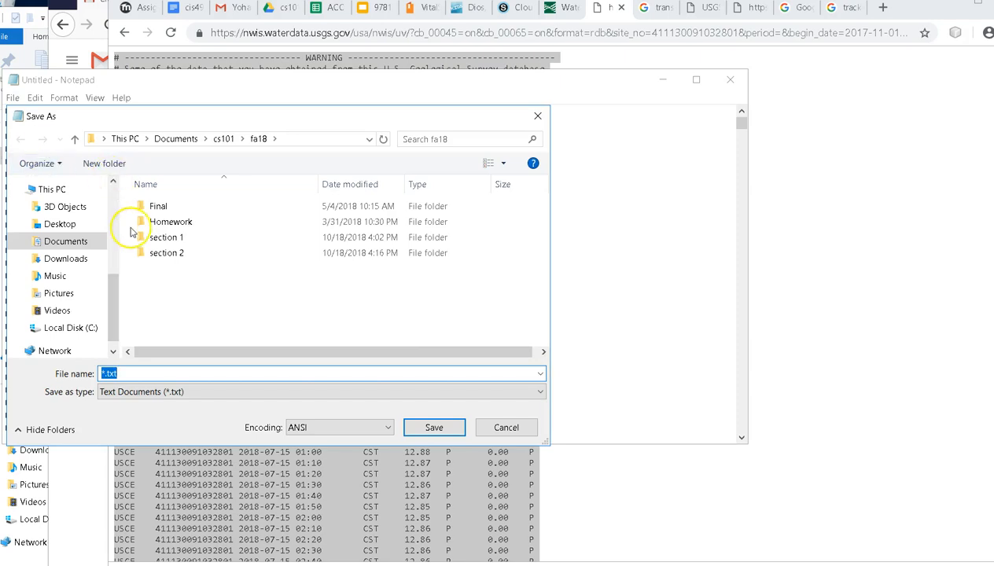
double_click(156, 239)
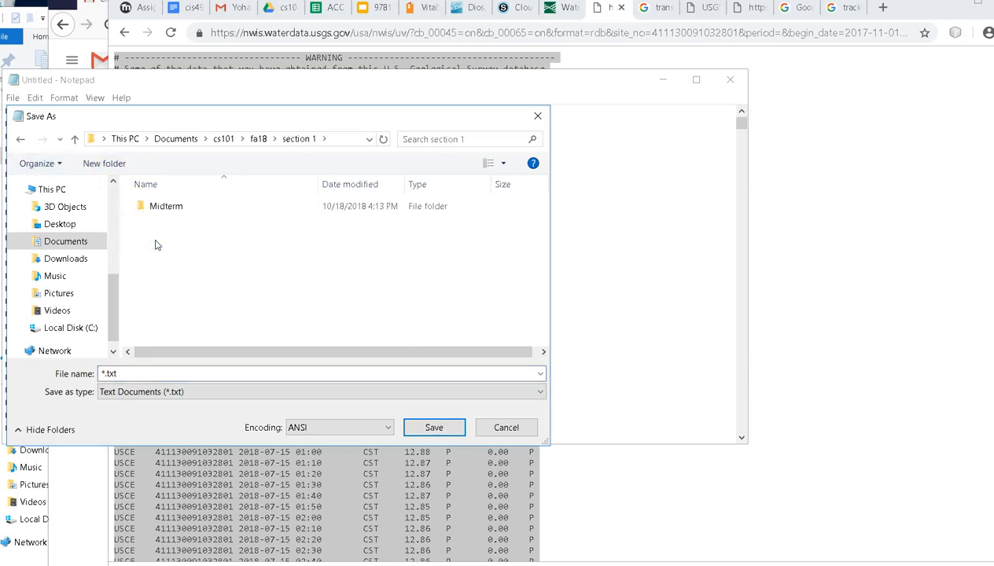
double_click(133, 373)
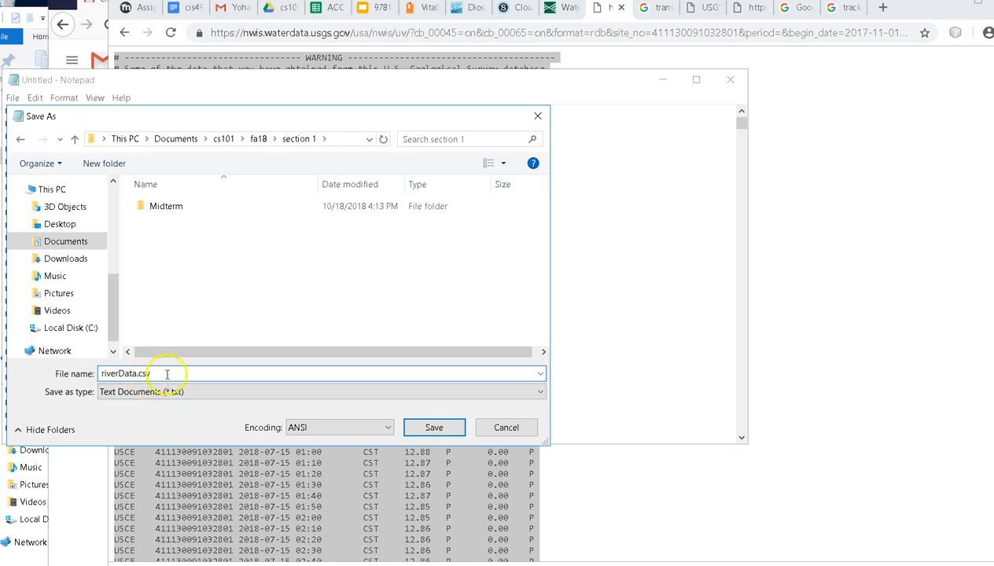
left_click(433, 429)
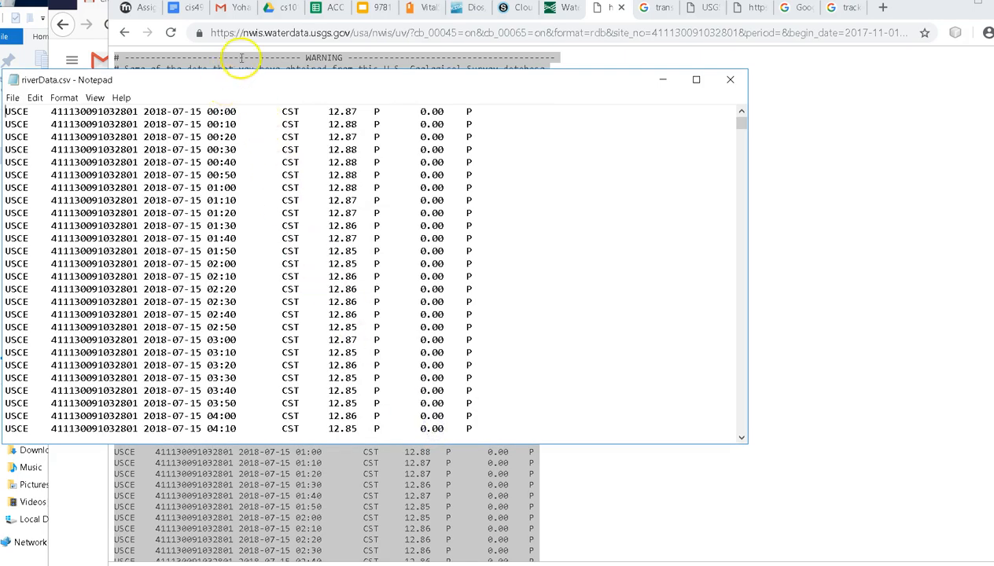
Step: Create a new Google Sheets spreadsheet in the cs101 Section 1 Drive folder and name it "riverdata graph"
left_click(281, 8)
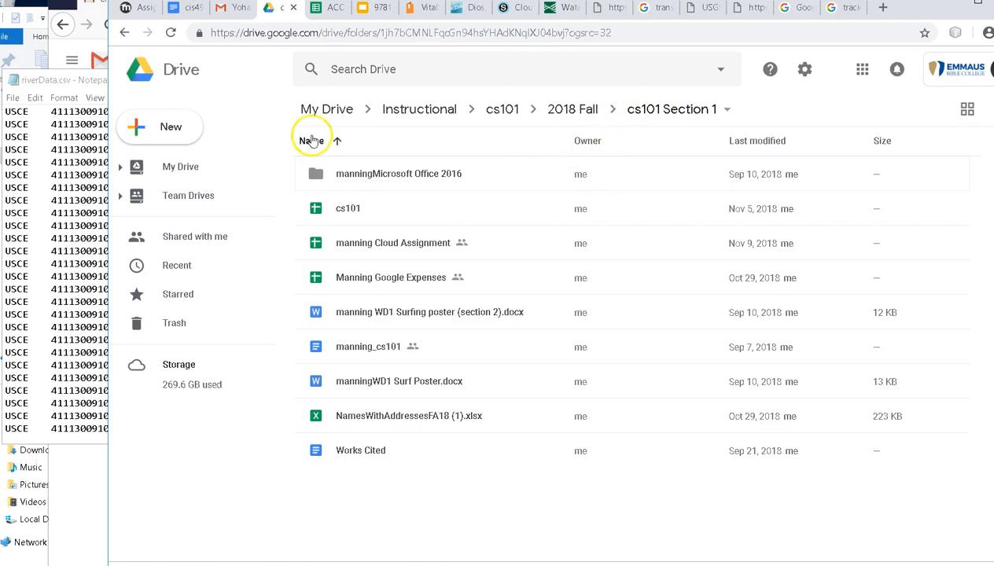
left_click(174, 133)
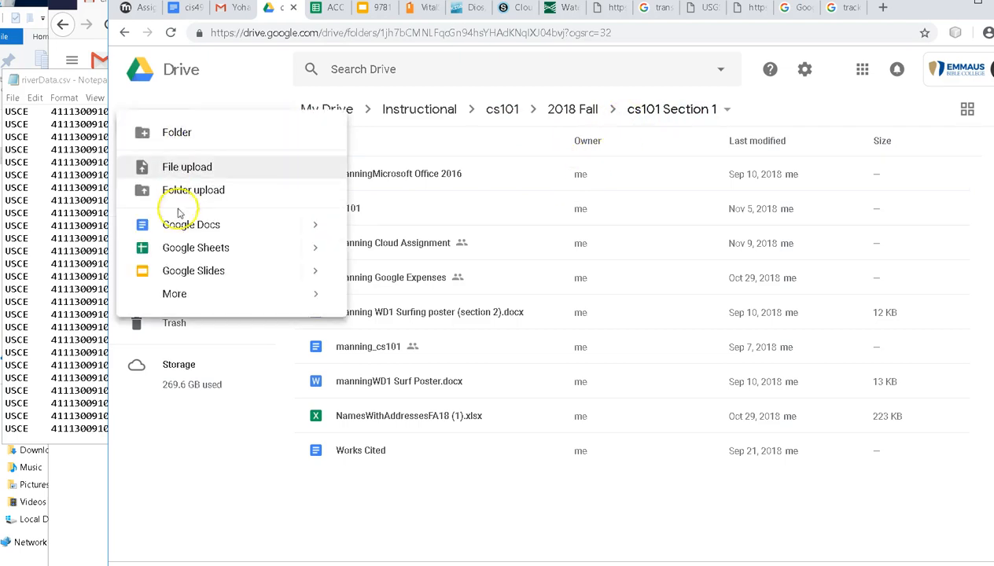
left_click(181, 247)
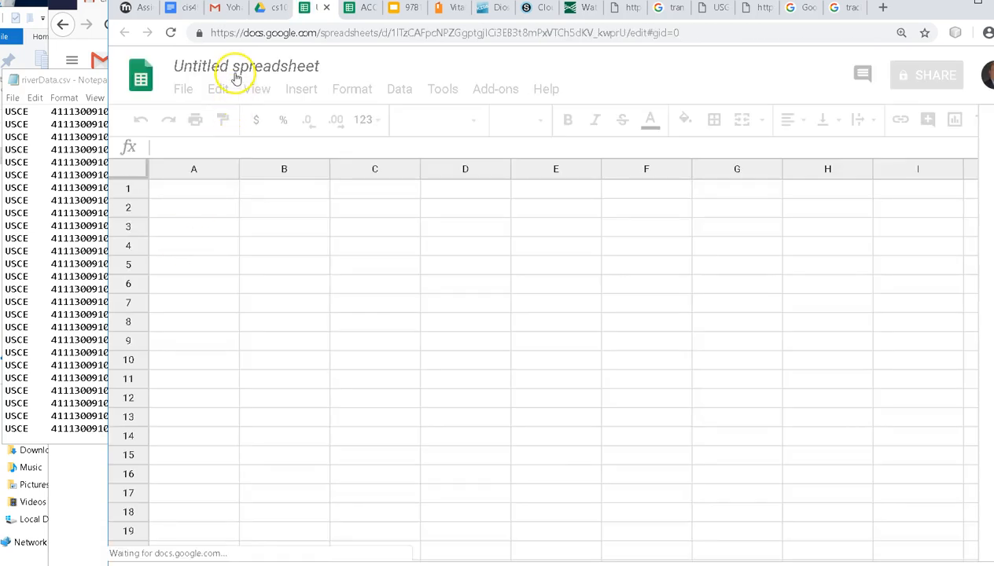
left_click(236, 69)
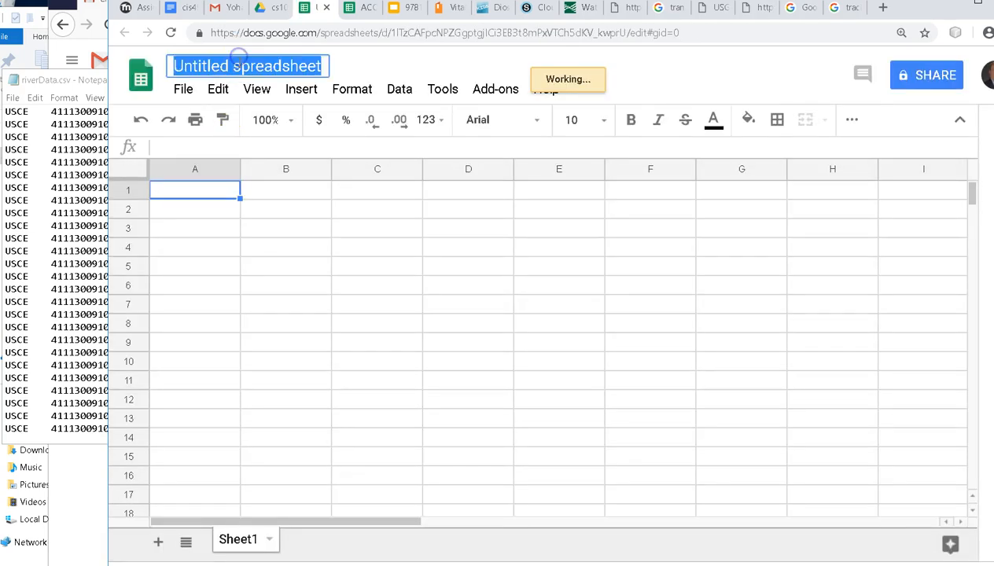
type("riverda")
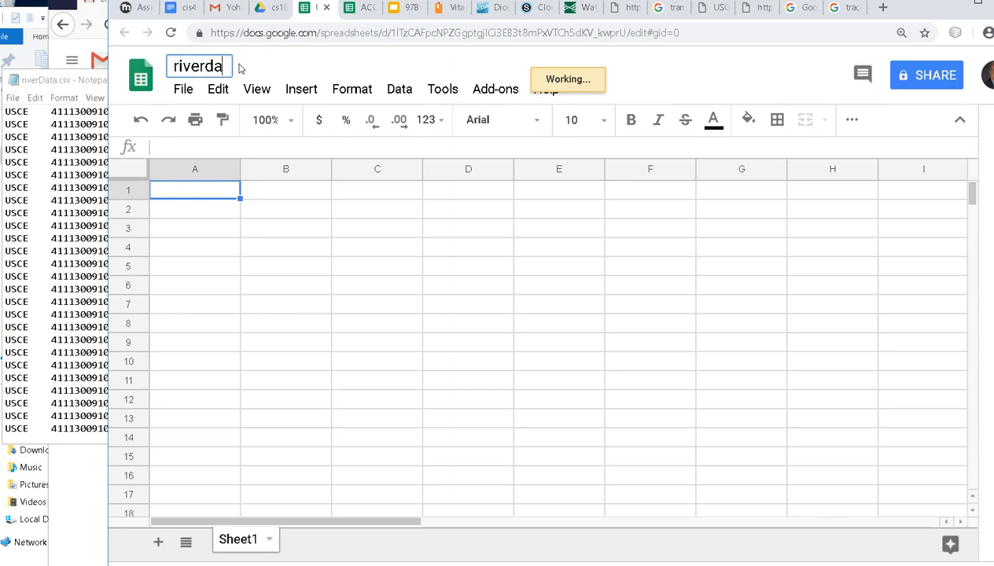
type("ta graph")
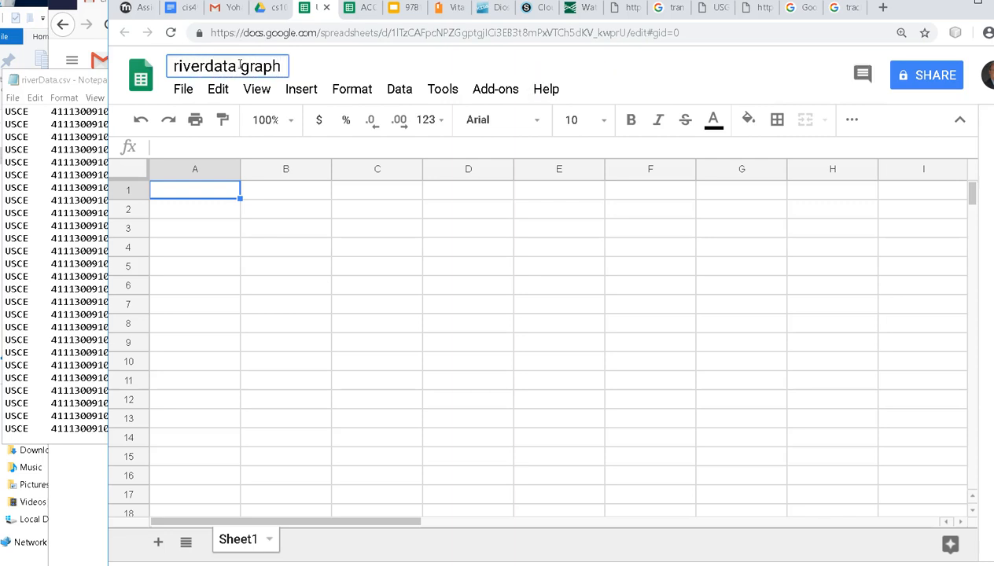
key("Return")
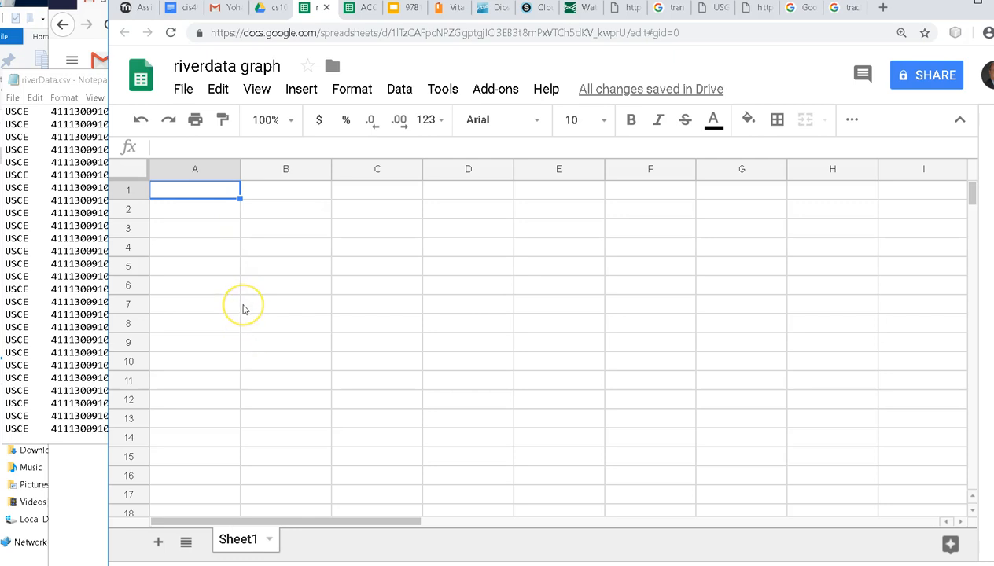
Step: Upload riverData.csv from the computer's section 1 folder as the file to import into the spreadsheet
left_click(183, 90)
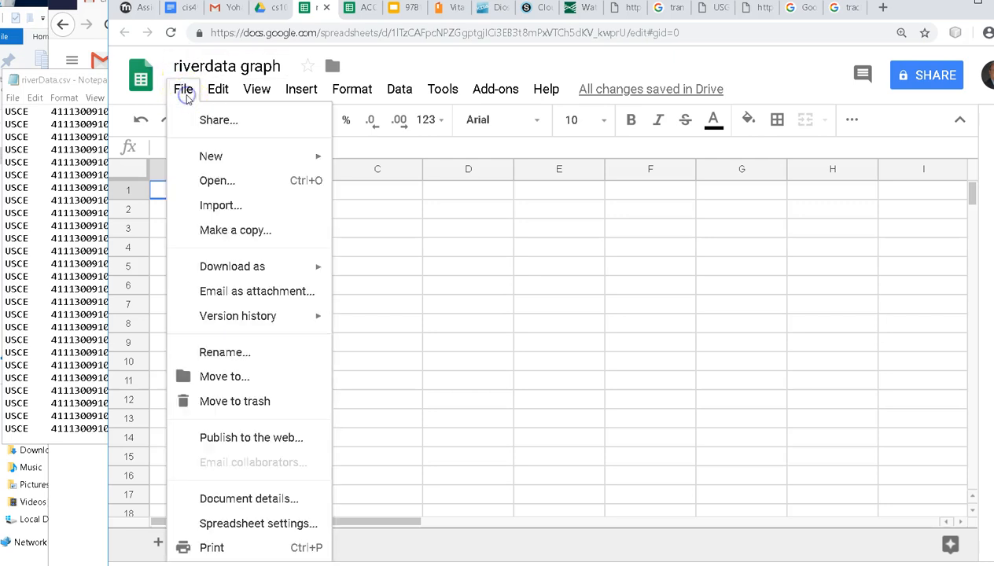
left_click(215, 210)
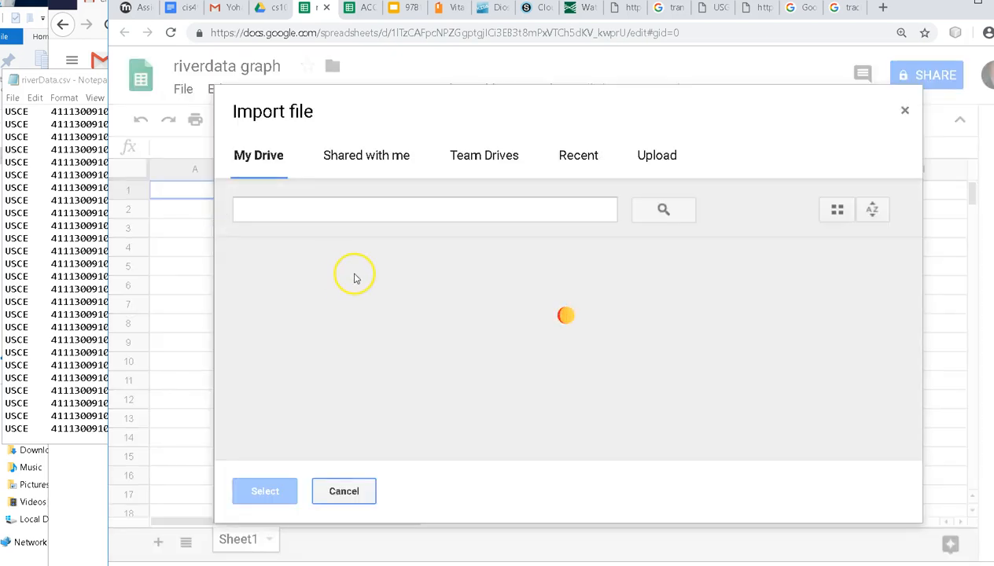
left_click(658, 158)
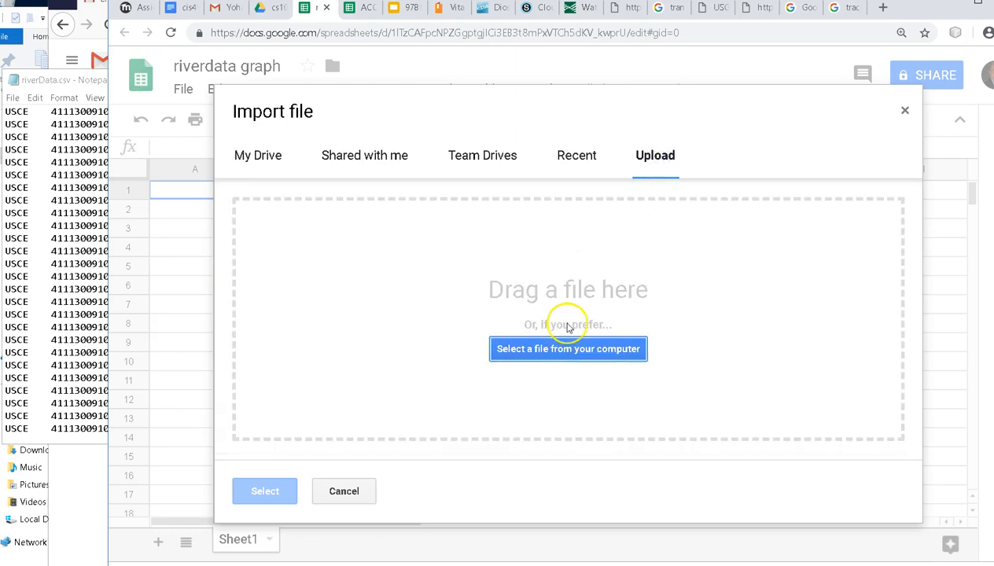
left_click(561, 349)
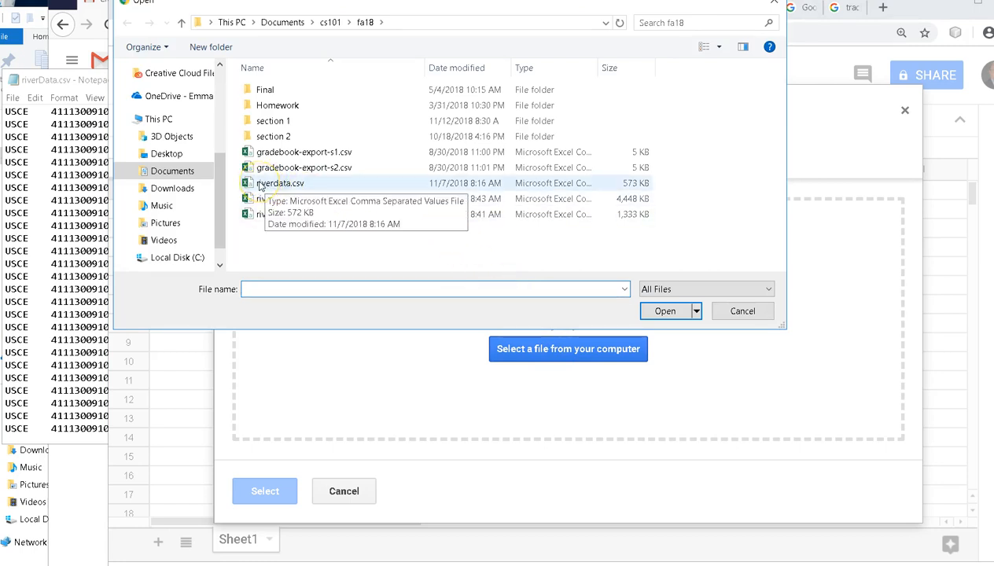
double_click(284, 121)
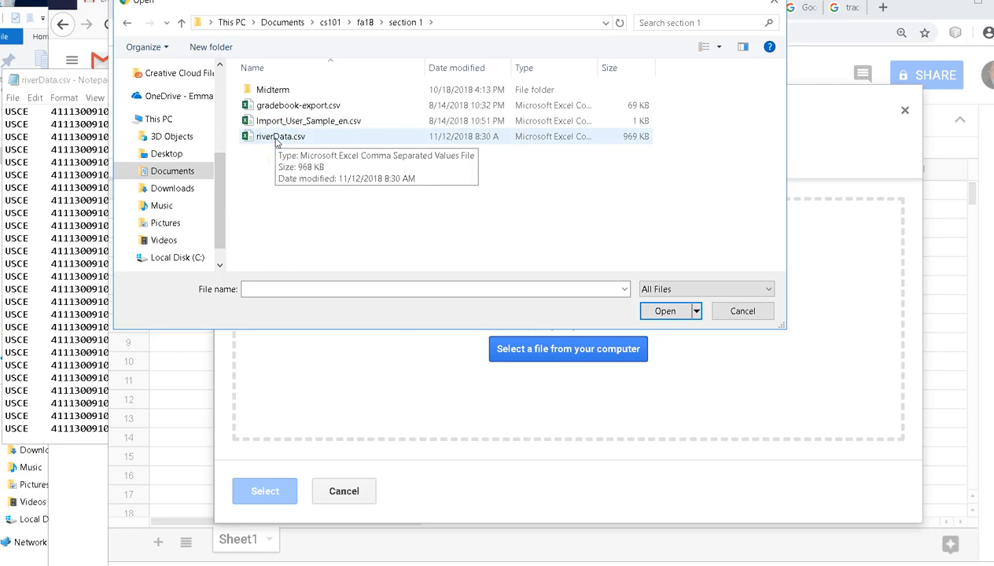
double_click(277, 137)
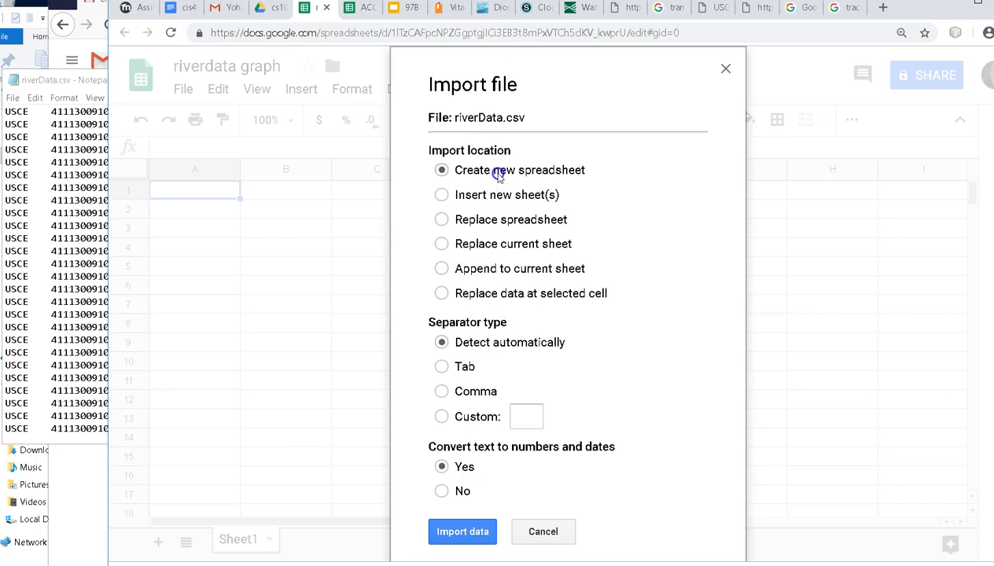
Step: Import the river data with the Insert new sheet(s) option and review its rows down to the last record
left_click(443, 195)
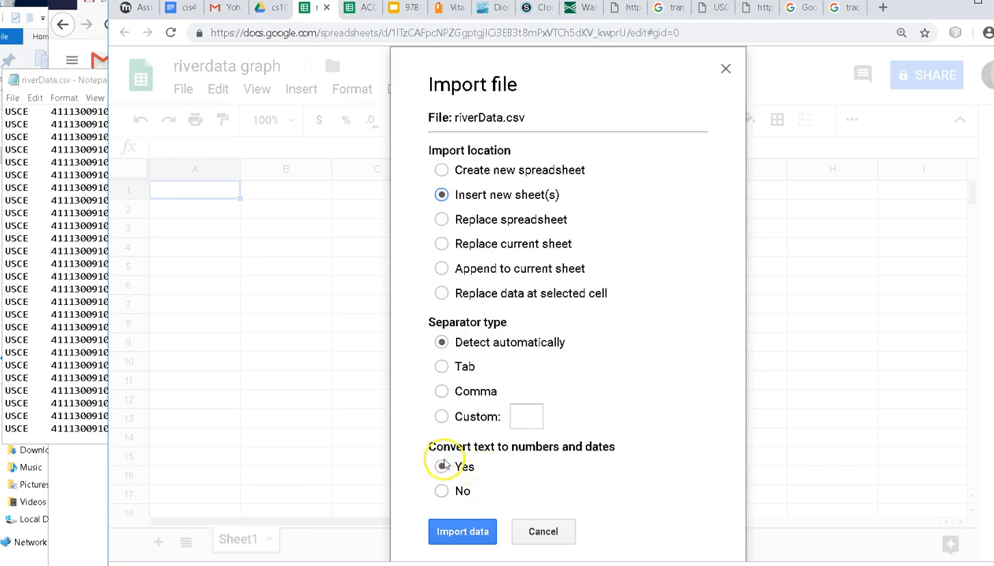
left_click(464, 532)
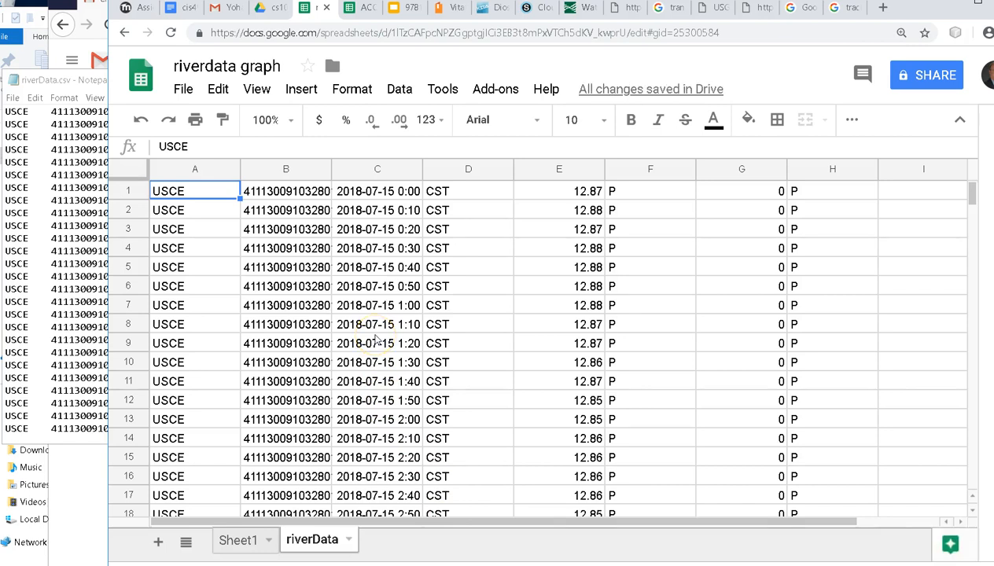
scroll(376, 340, "down", 3)
scroll(376, 339, "up", 3)
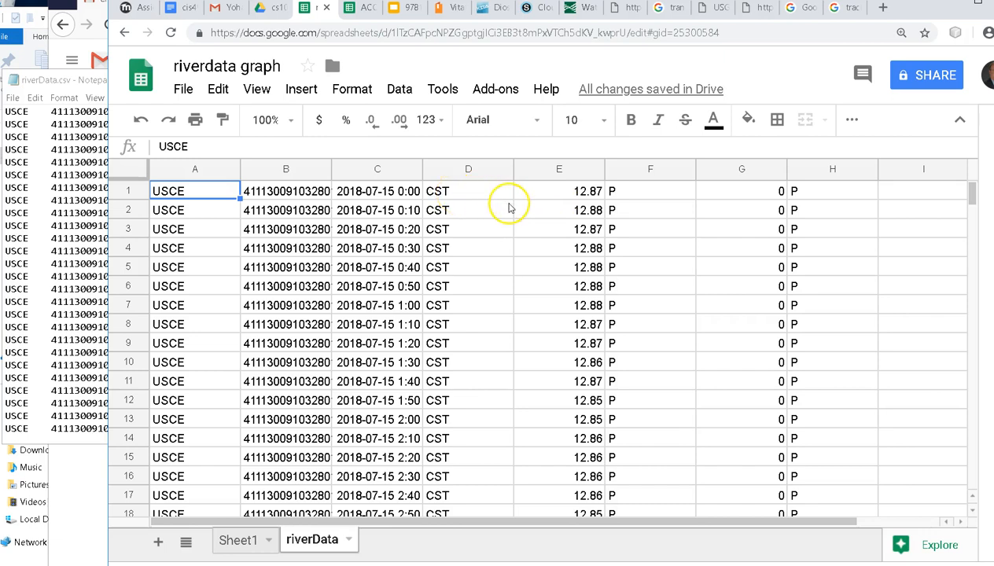
left_click(569, 197)
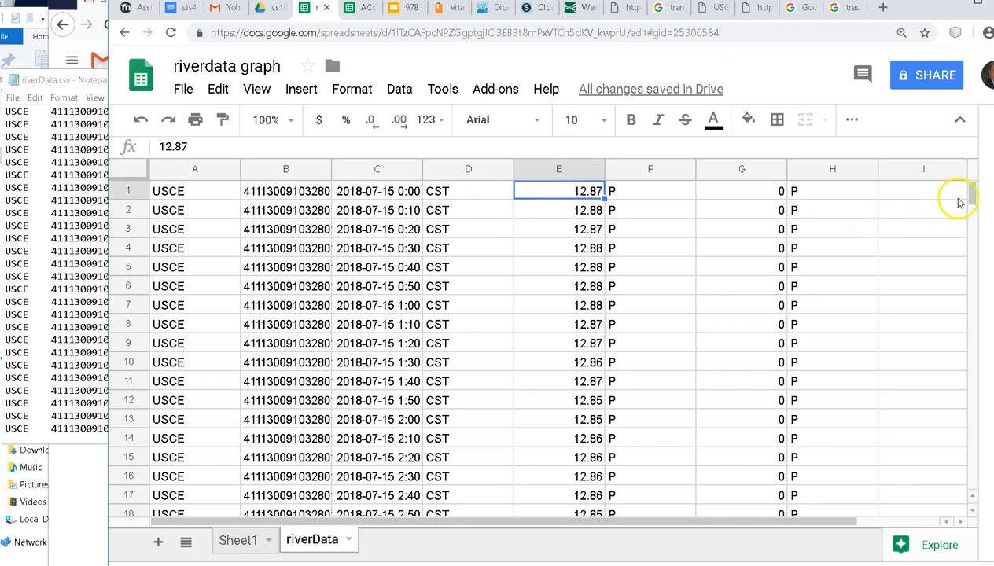
left_click_drag(974, 197, 958, 492)
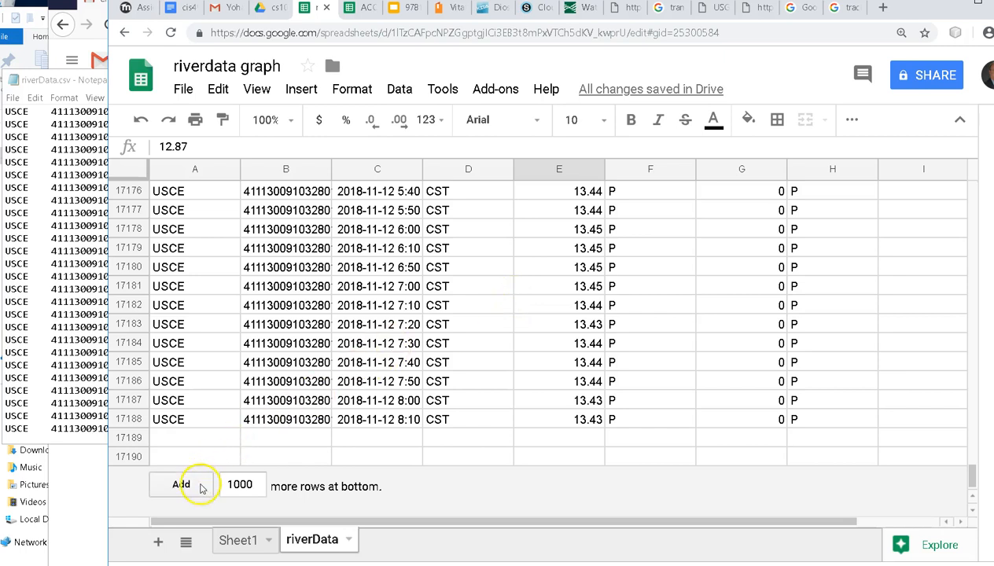
Step: Insert a chart on the empty Sheet1 and set its type to Smooth line chart
left_click(243, 541)
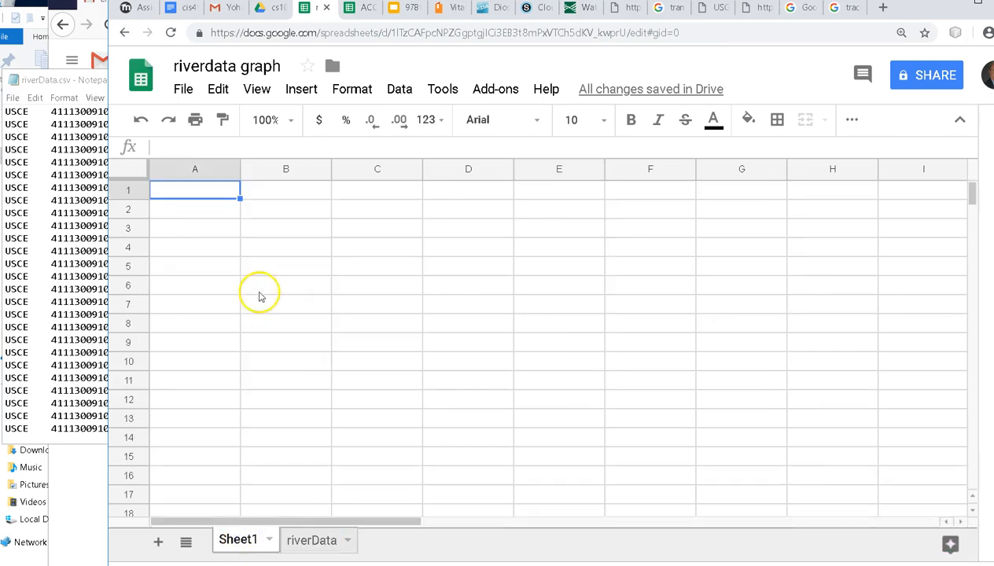
left_click(303, 89)
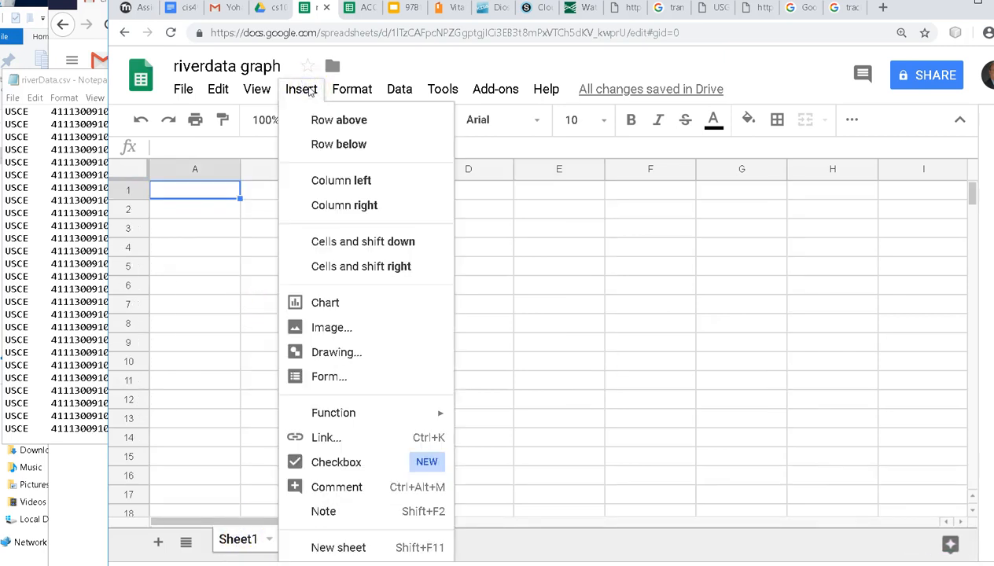
left_click(325, 302)
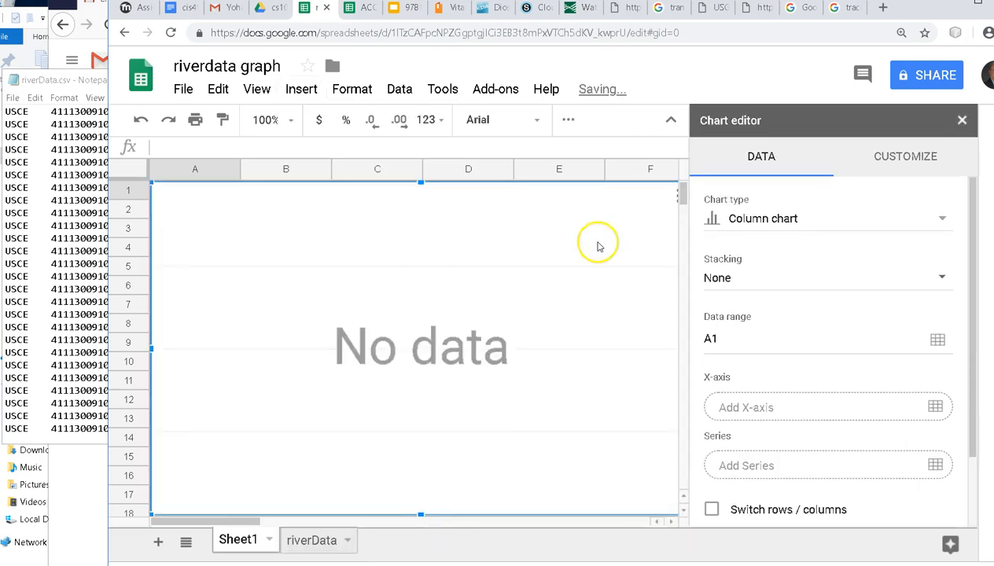
left_click(819, 218)
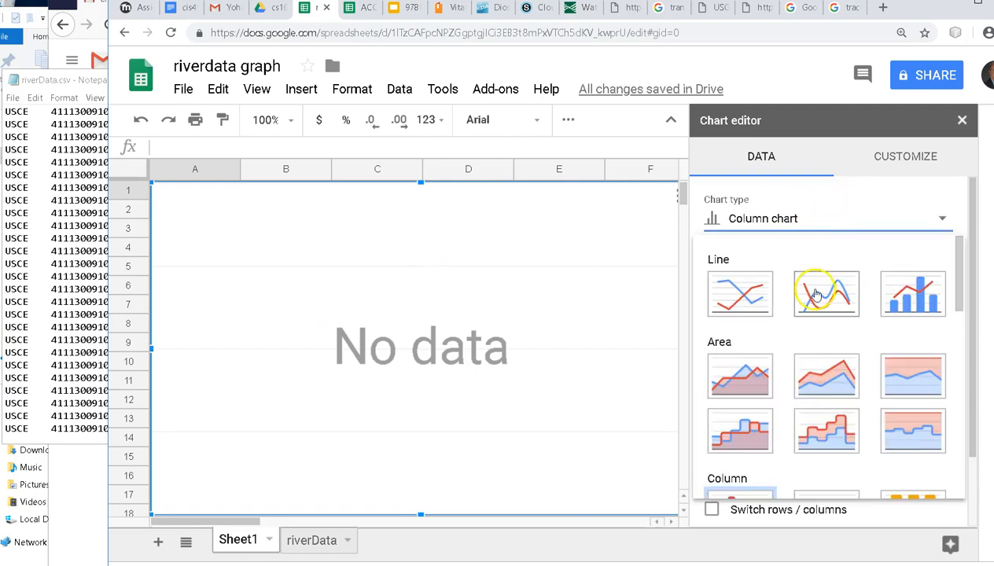
left_click(826, 294)
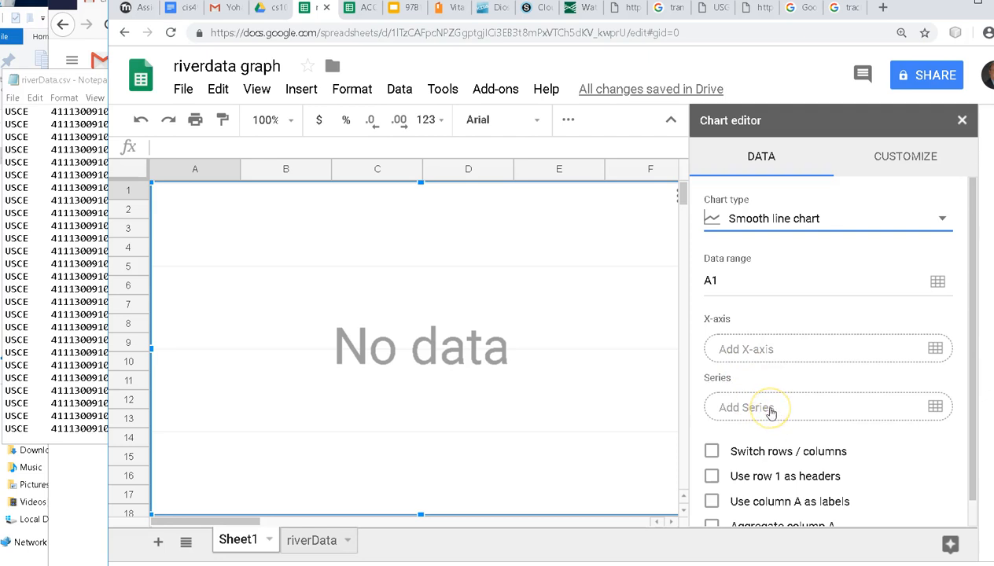
Step: Try to add the range 'riverdata'!e1:e17188 as the data series of the empty chart on Sheet1
left_click(745, 408)
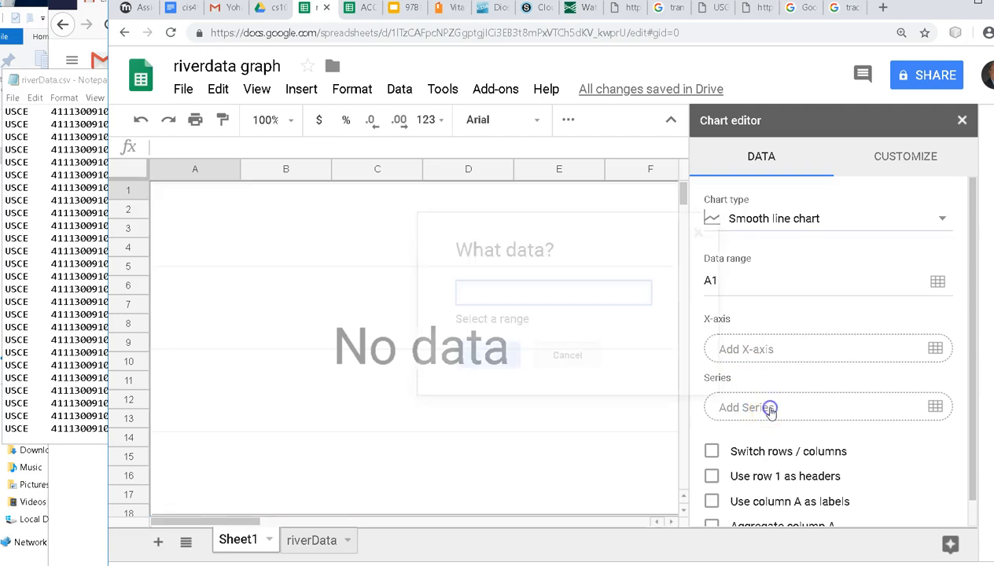
left_click(510, 297)
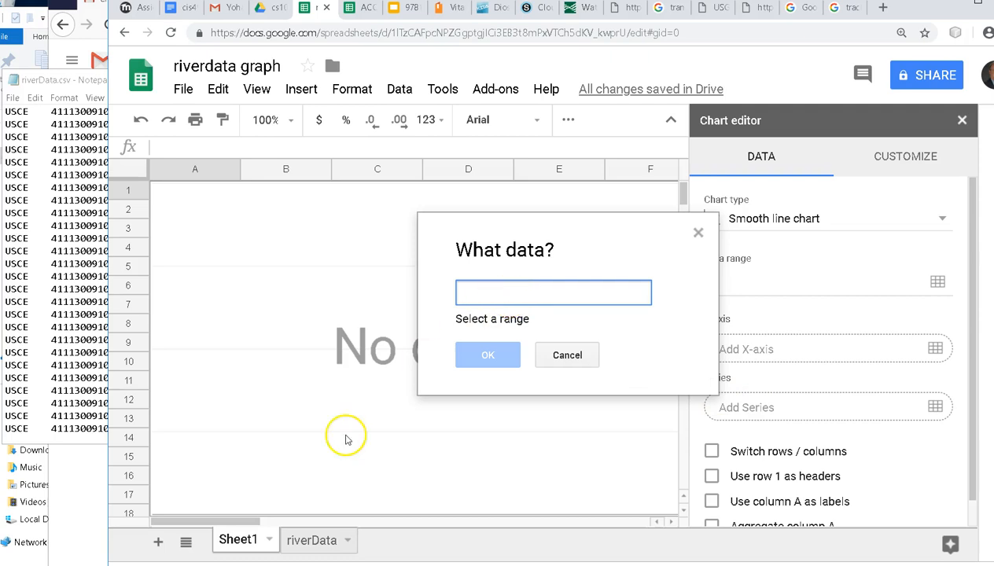
left_click(482, 299)
type("riverdata")
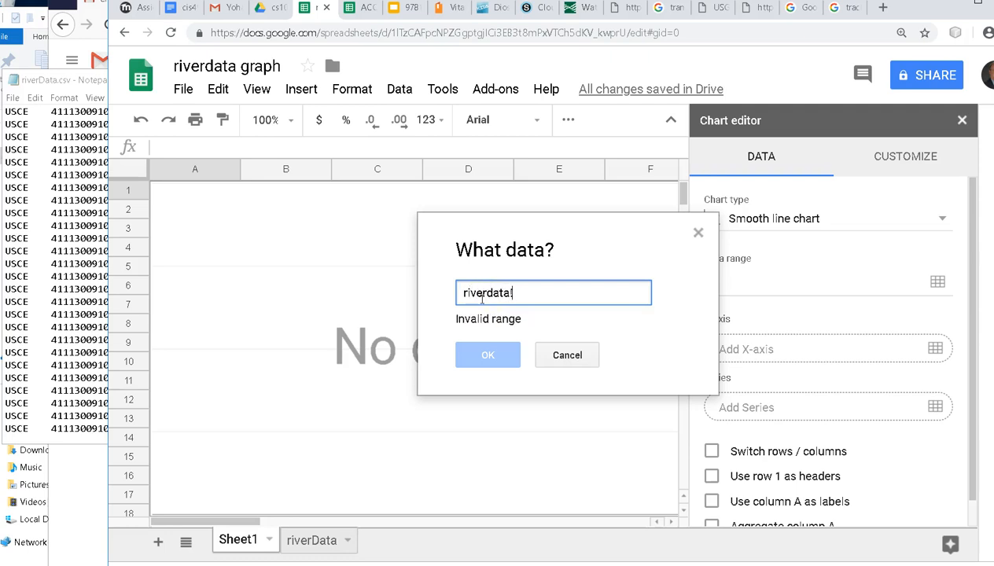
type("!e1:e17188")
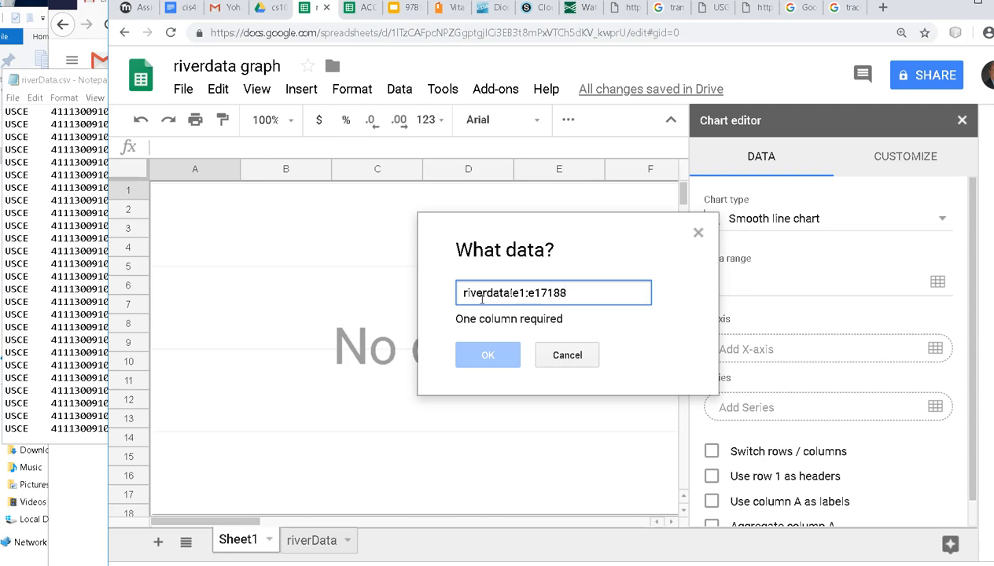
double_click(560, 293)
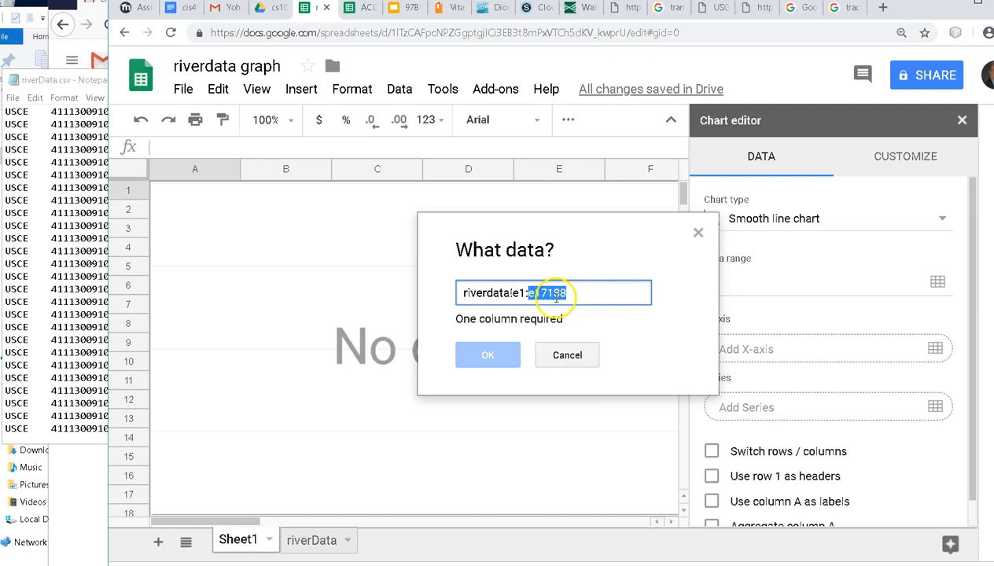
left_click(510, 295)
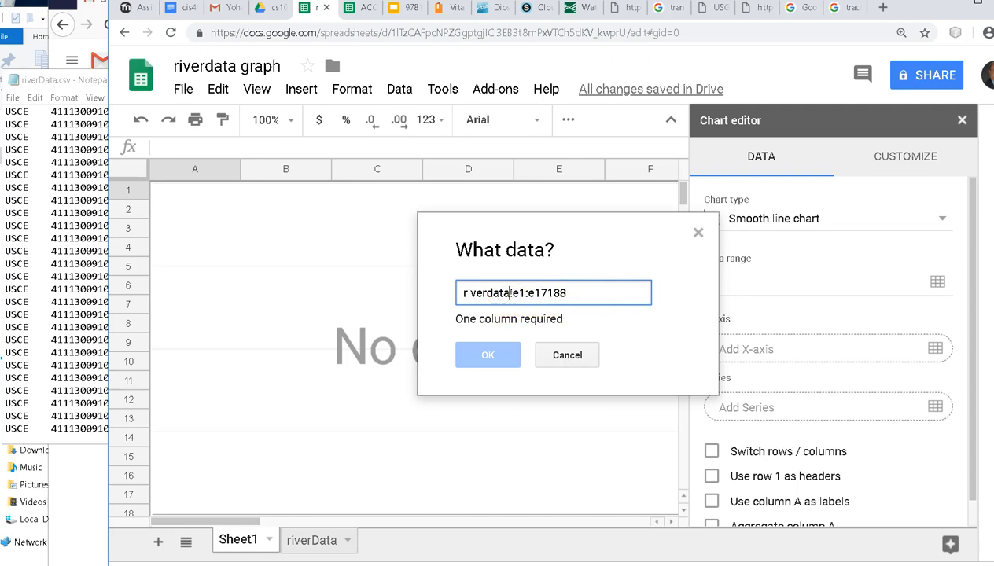
type("'")
left_click(463, 292)
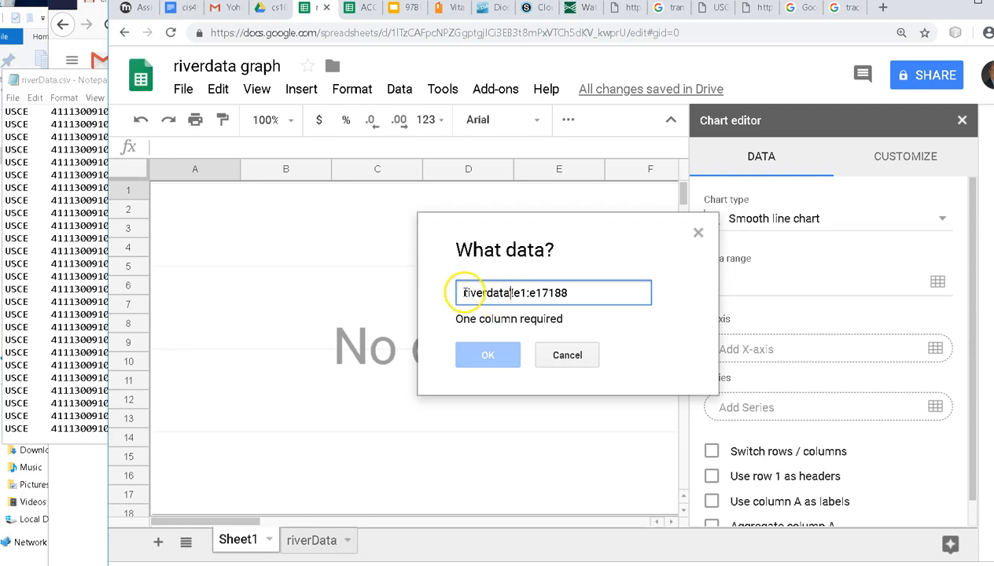
type("'")
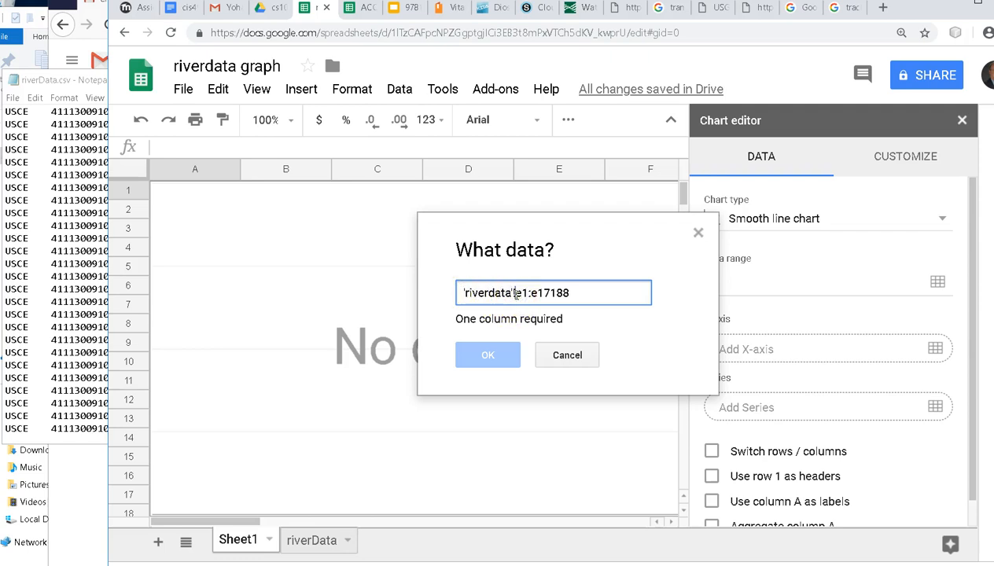
left_click(567, 356)
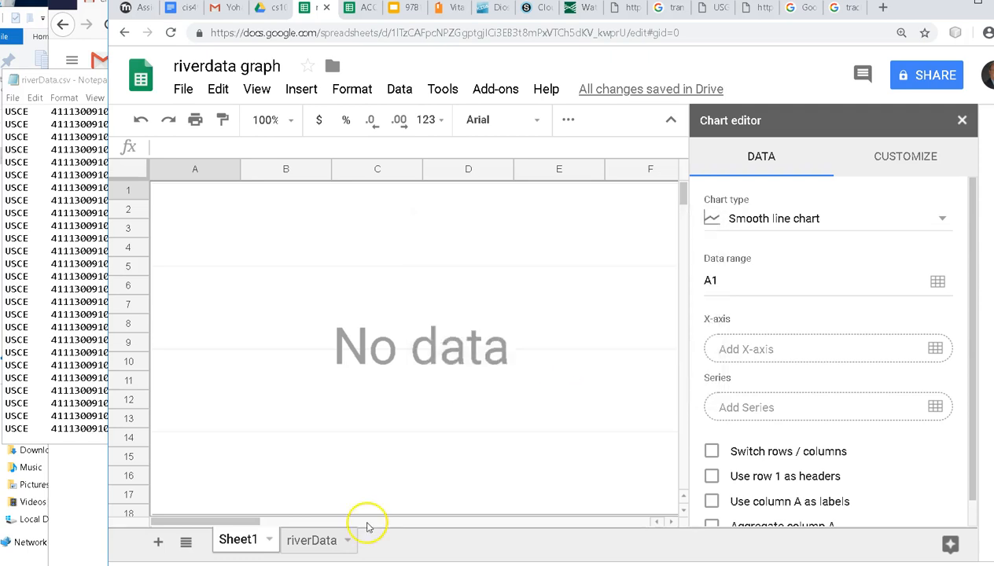
Step: Select the gauge readings E1:E17188 on the riverData sheet and insert a chart from them
left_click(325, 538)
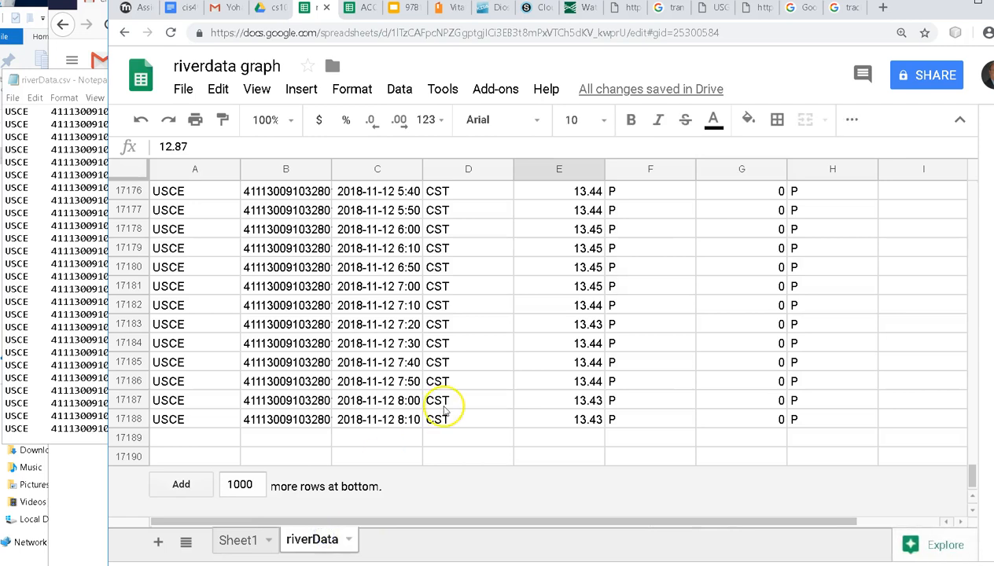
left_click(562, 420)
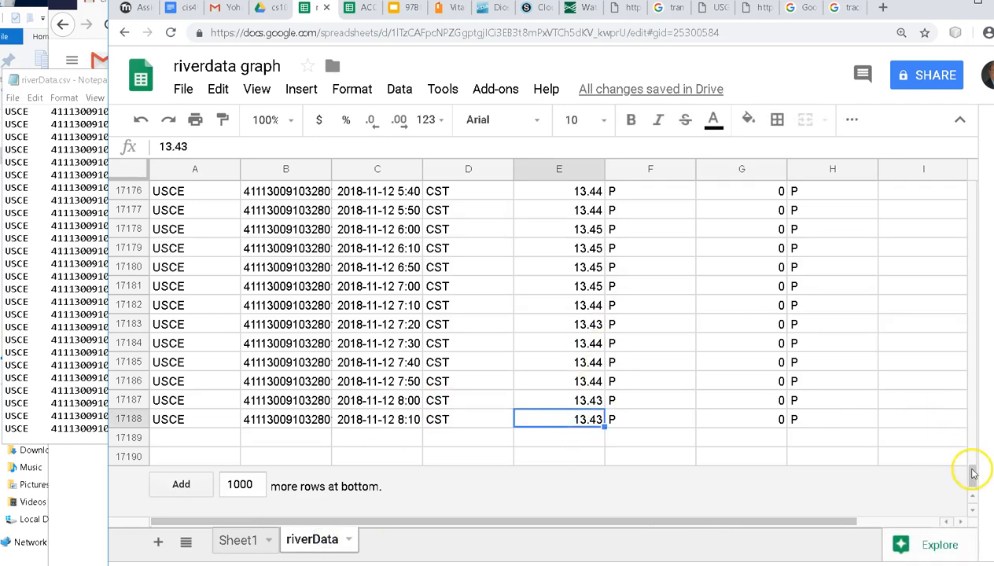
left_click_drag(972, 470, 973, 192)
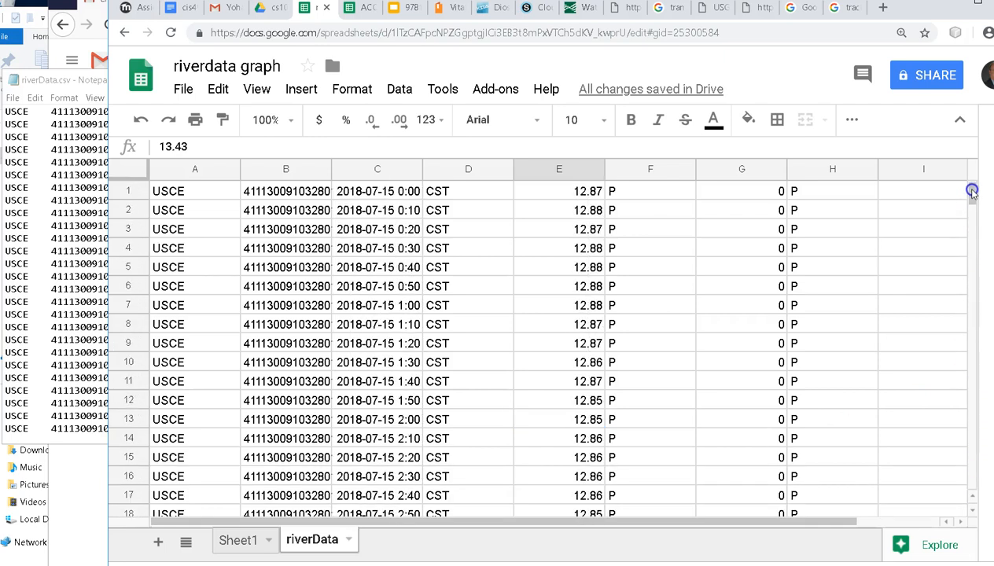
left_click(550, 195, "shift")
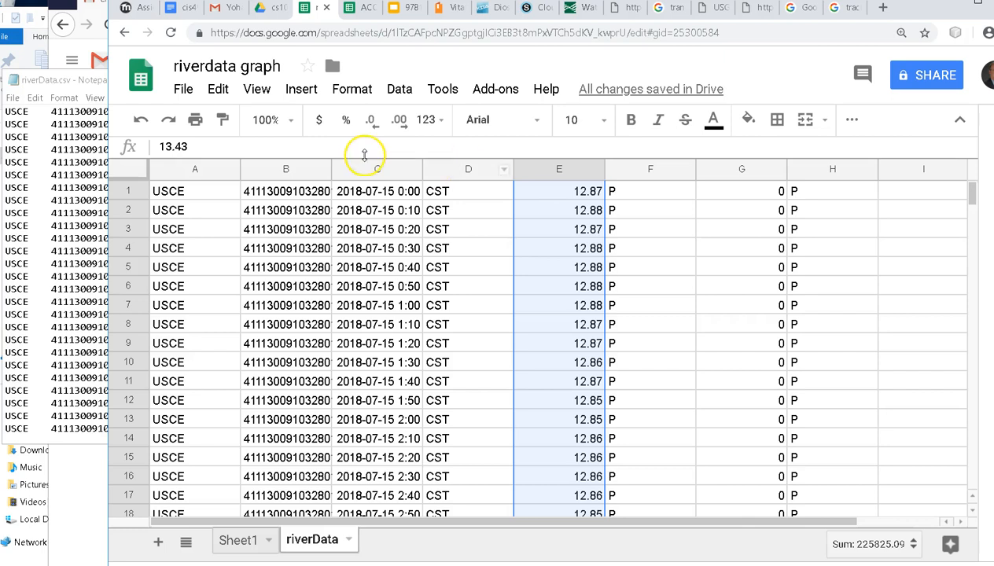
left_click(299, 93)
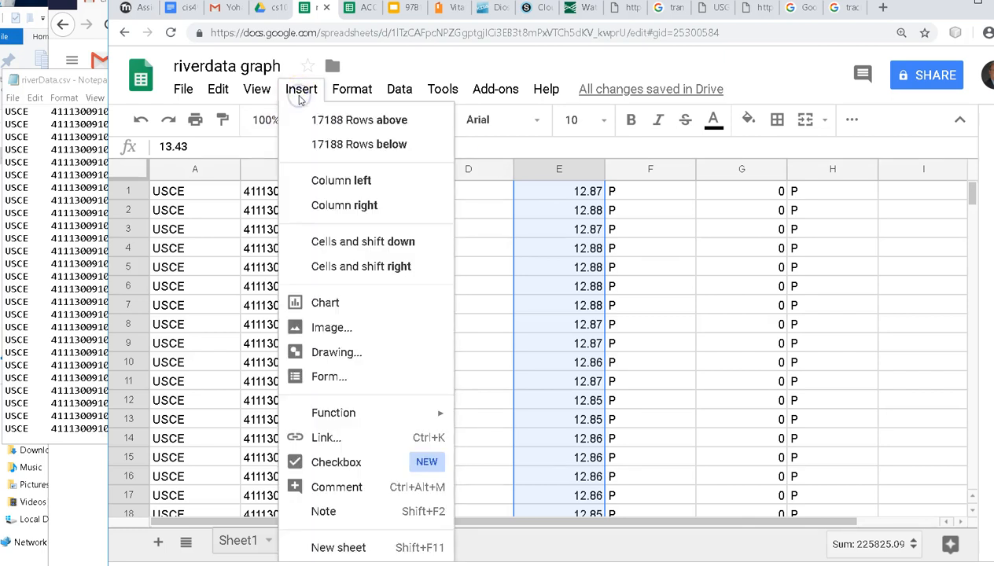
left_click(321, 305)
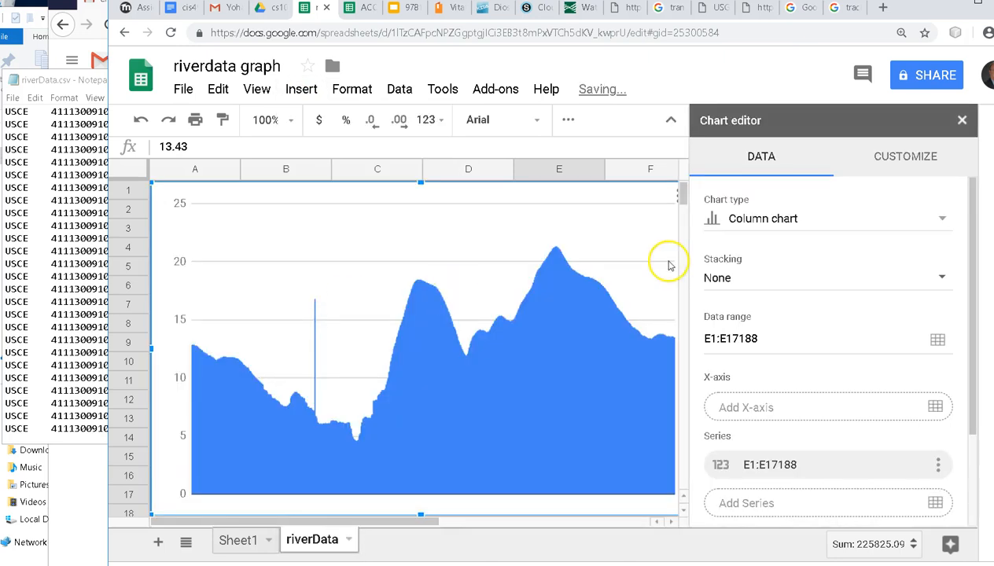
Step: Change the new chart's type to Smooth line chart and close the chart editor
left_click(718, 220)
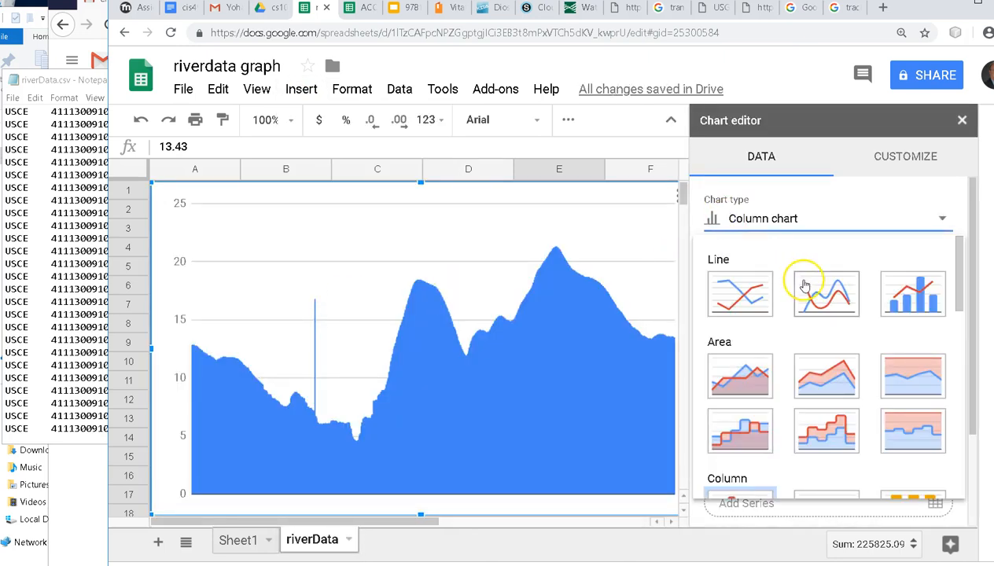
left_click(802, 285)
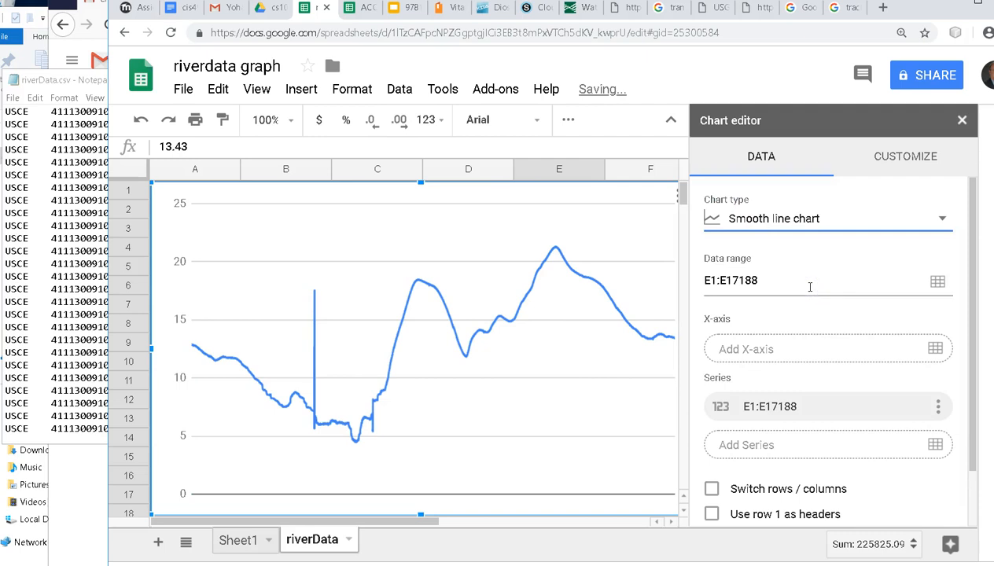
scroll(800, 344, "down", 1)
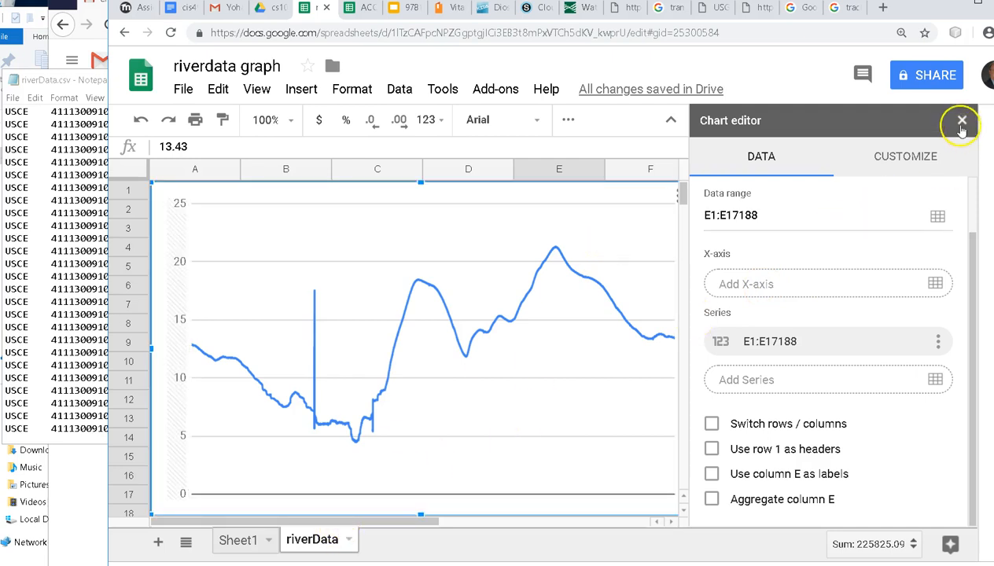
left_click(960, 122)
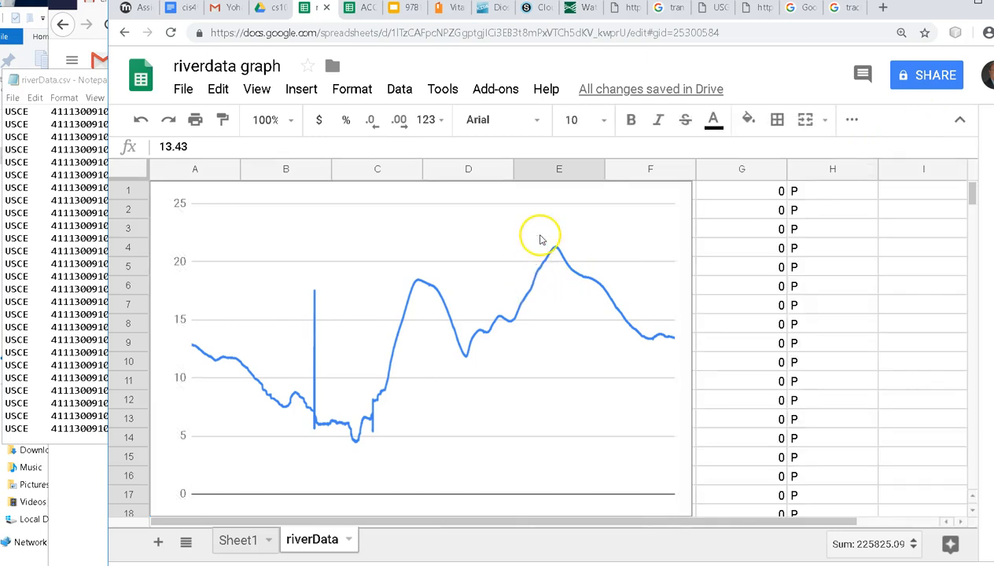
Step: Move the chart on the riverData sheet so it covers columns C to H, starting at row 1
left_click(685, 270)
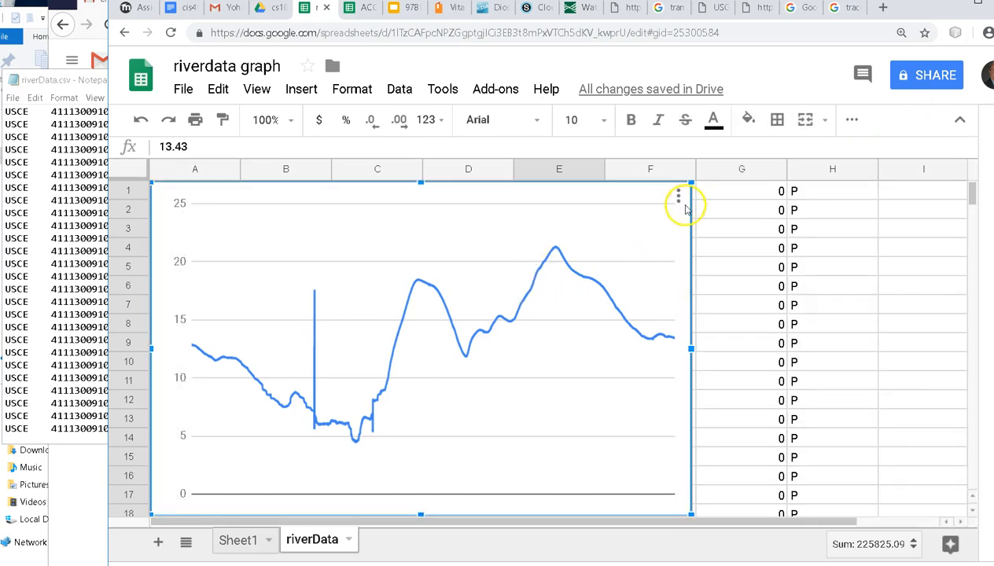
left_click_drag(660, 197, 859, 233)
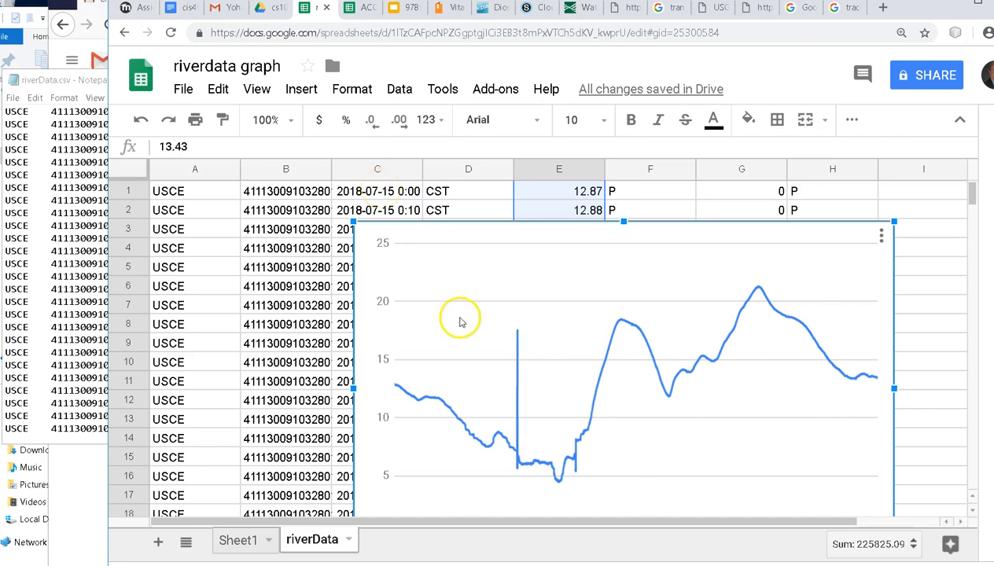
left_click_drag(568, 297, 566, 245)
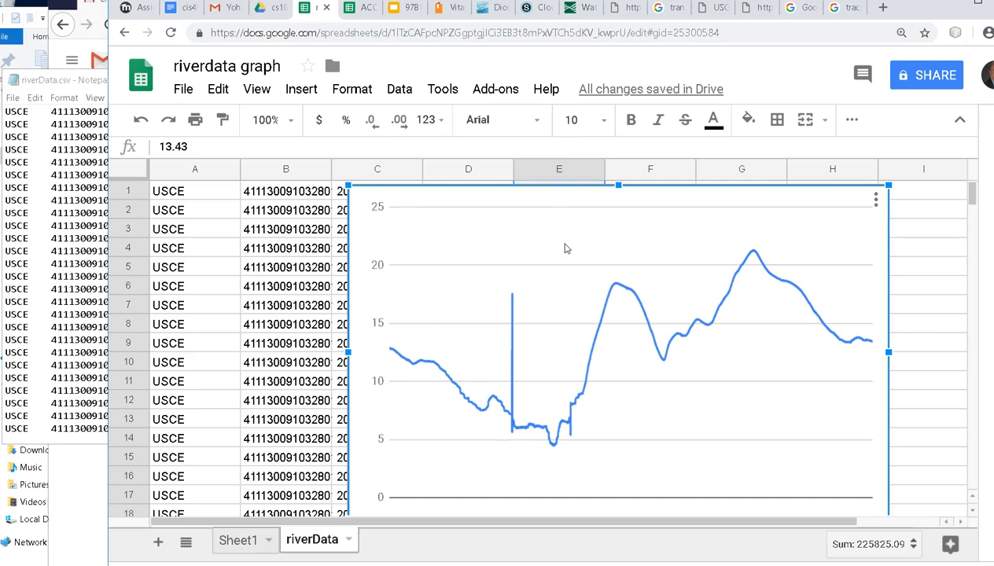
left_click(877, 200)
left_click(787, 225)
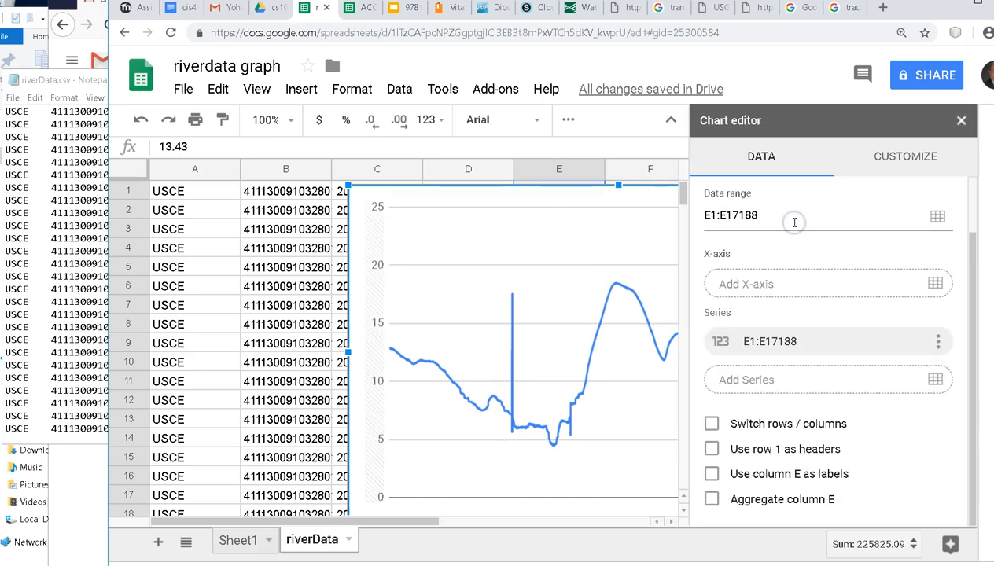
left_click(760, 286)
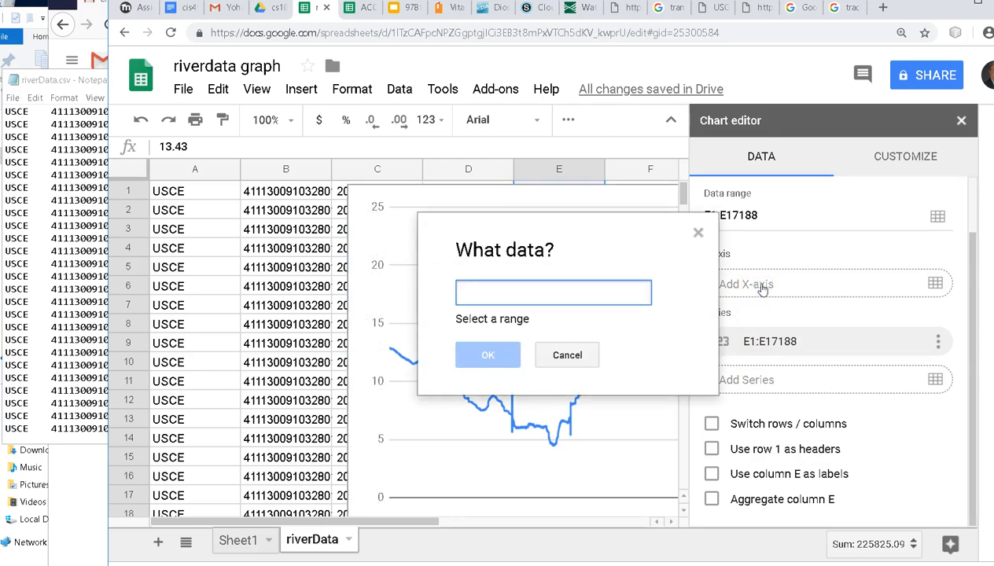
type("c")
left_click(513, 291)
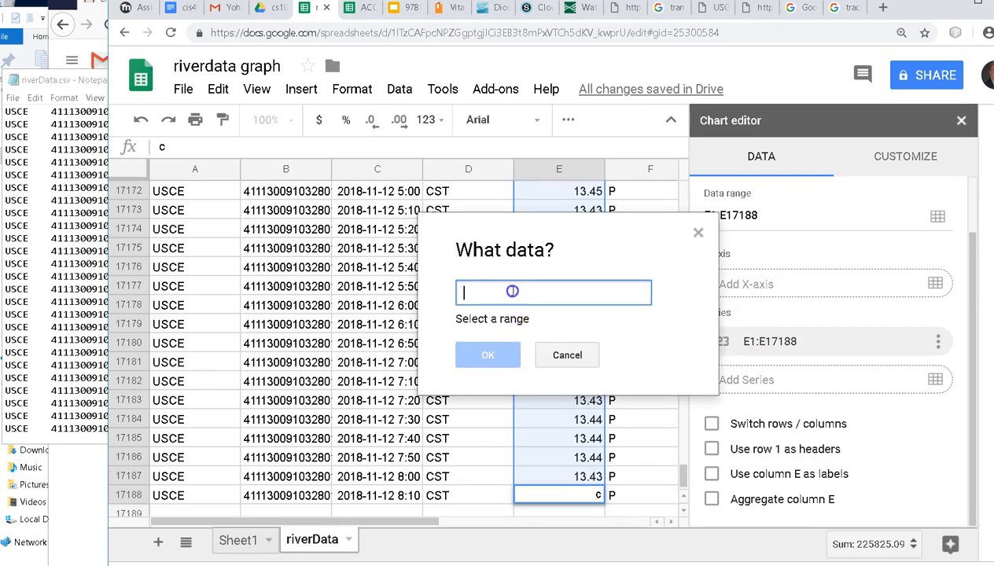
key("Escape")
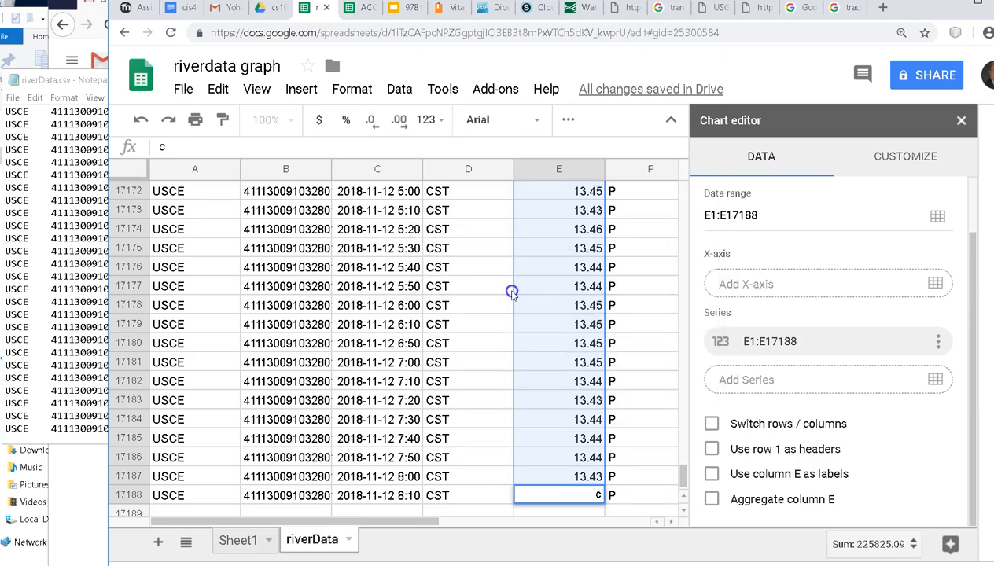
left_click(511, 292)
key("ctrl+z")
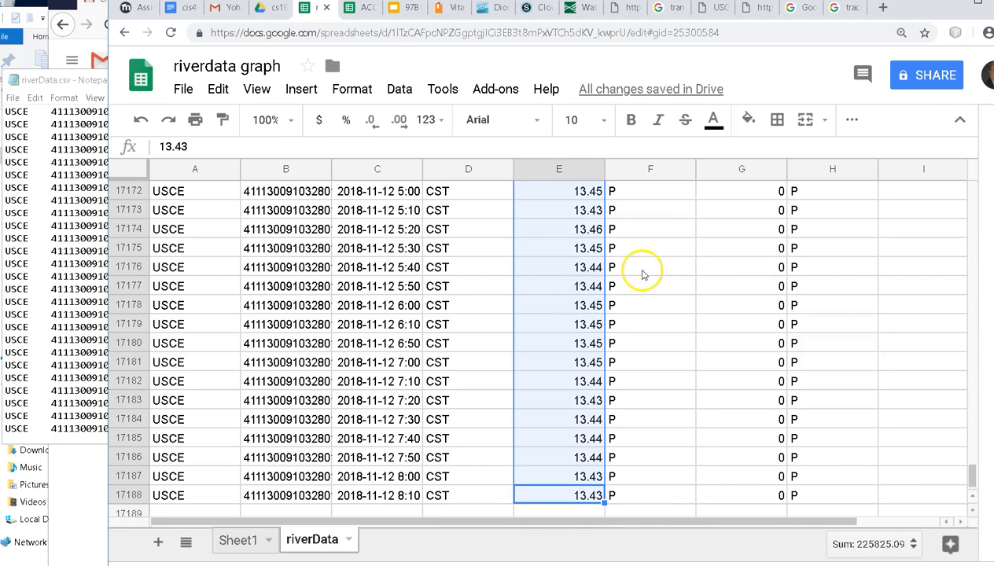
Step: Set the riverData chart's X-axis to the date-time range c1:c17188, close the chart editor and select the chart
left_click_drag(973, 476, 991, 130)
left_click(973, 196)
left_click_drag(972, 472, 968, 184)
left_click(607, 303)
left_click(876, 199)
left_click(777, 225)
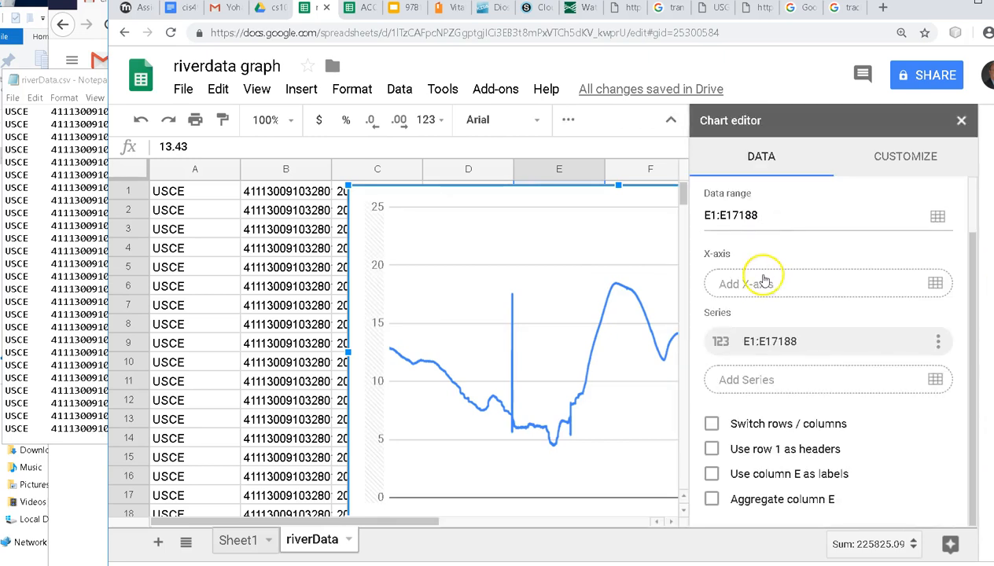
left_click(753, 287)
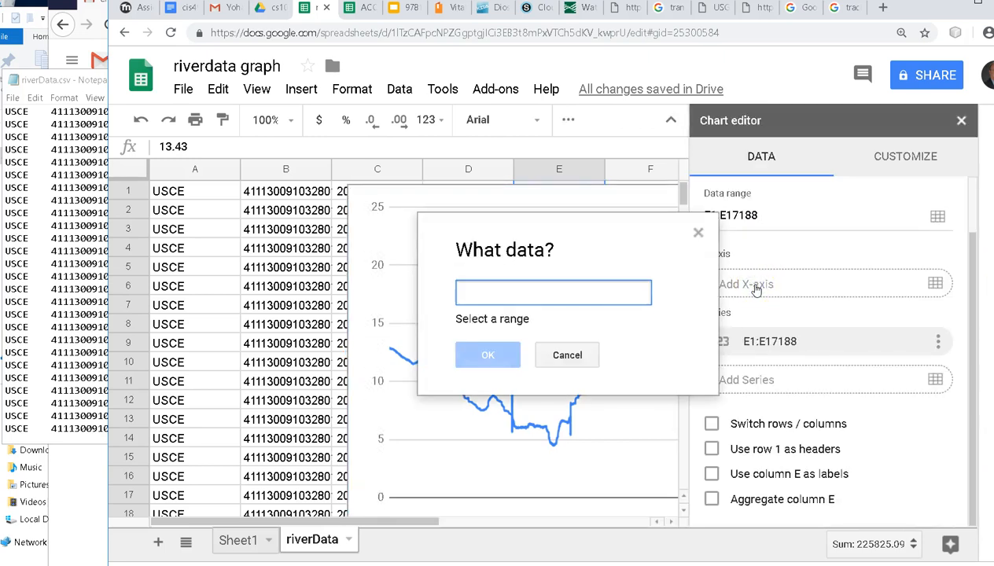
left_click(576, 292)
type("c1:")
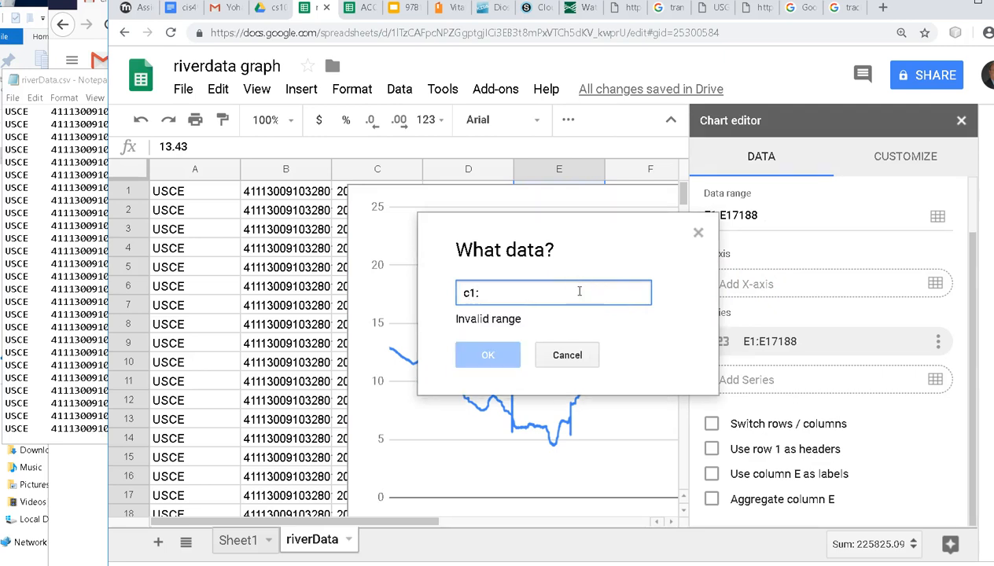
type("c17188")
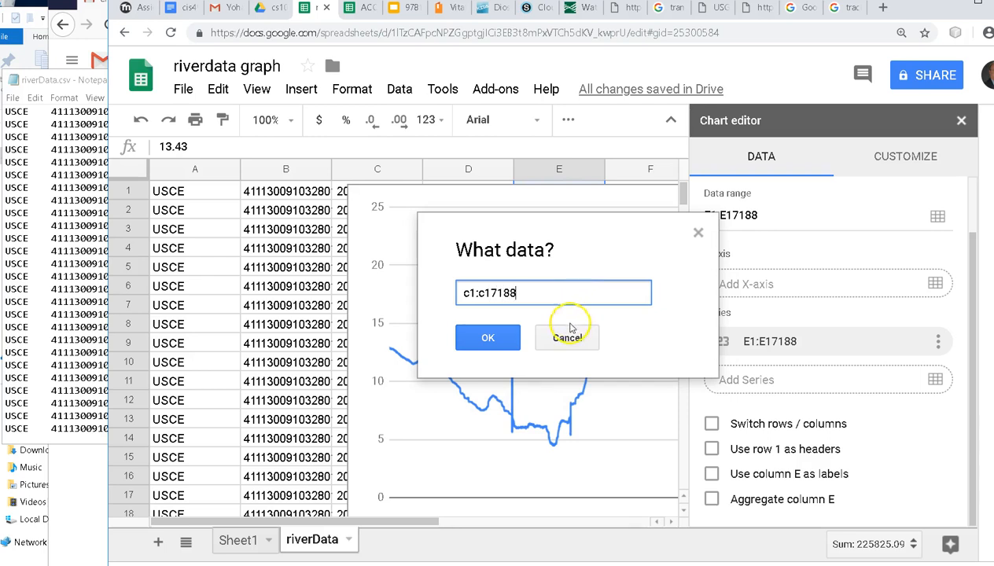
left_click(488, 339)
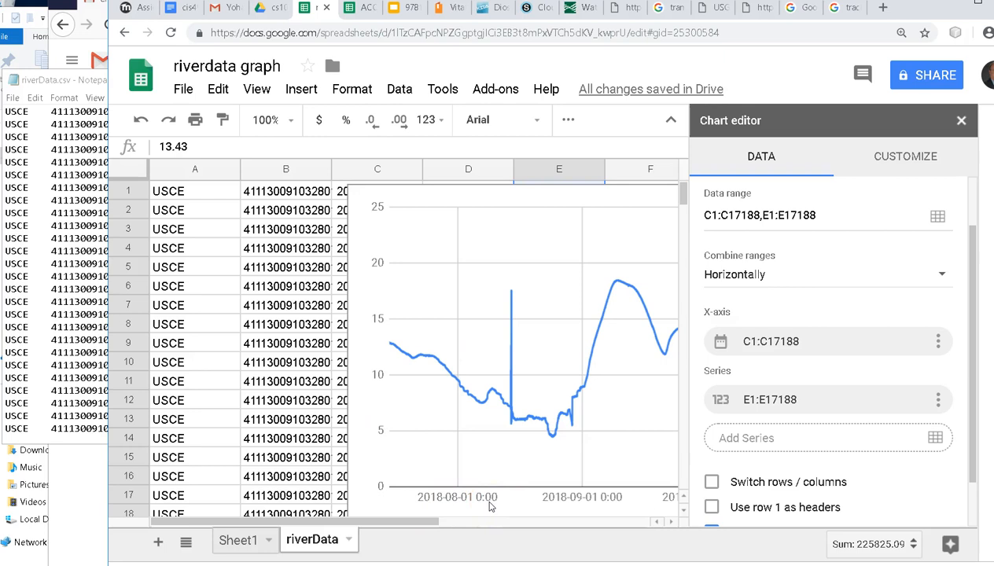
left_click(454, 379)
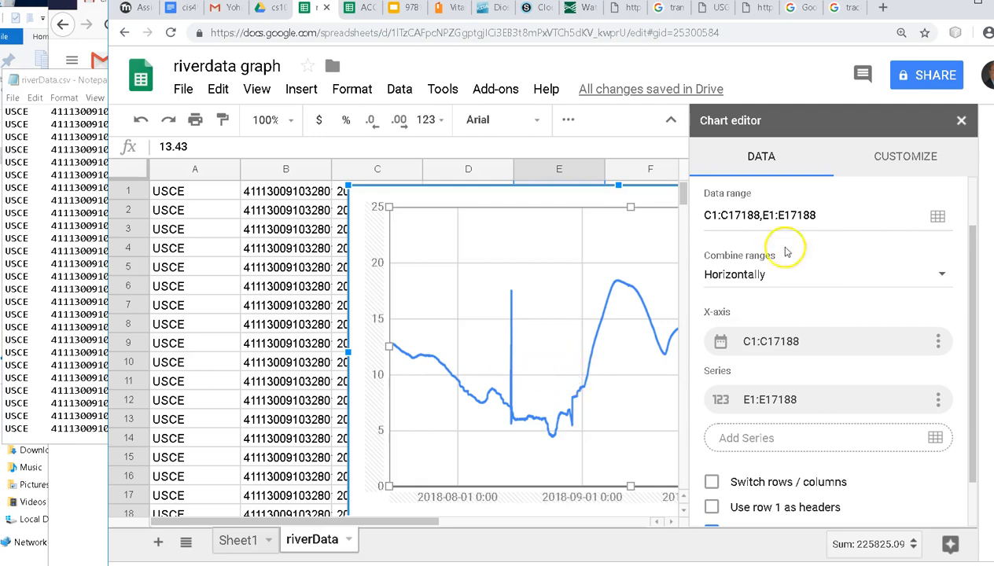
left_click(961, 123)
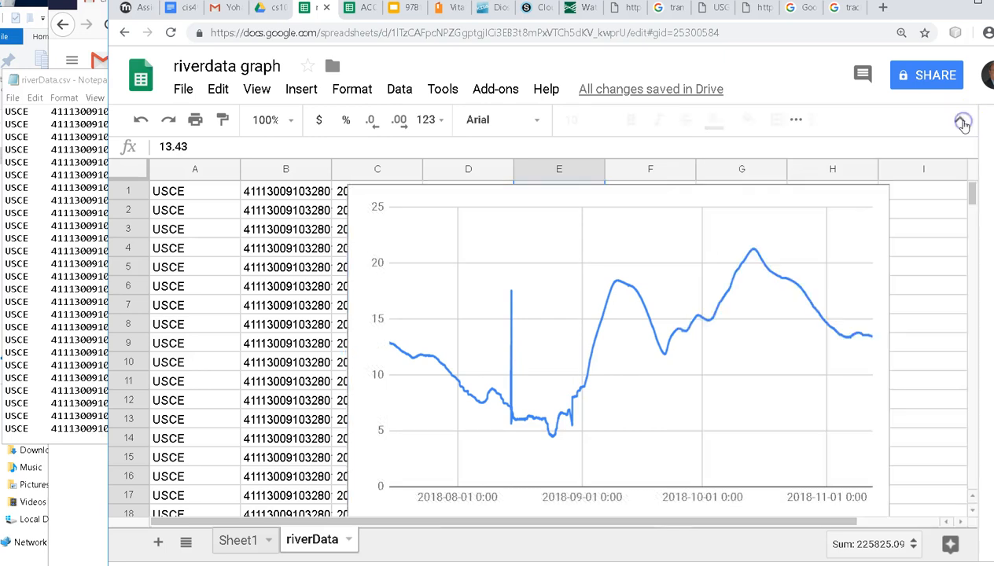
left_click(588, 205)
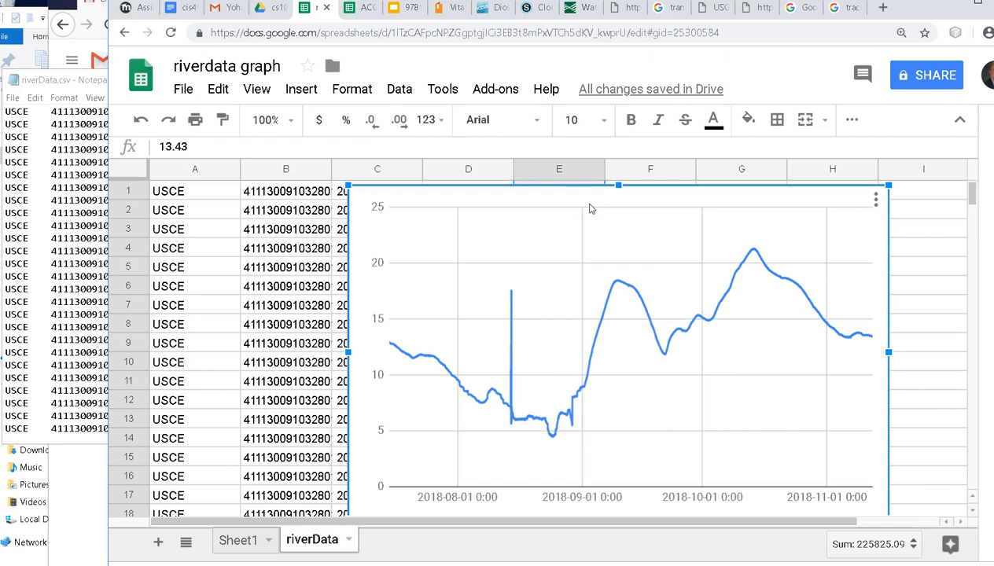
Step: Replace the empty chart on Sheet1 with the copied riverData chart and move it down to start at row 5
left_click(224, 540)
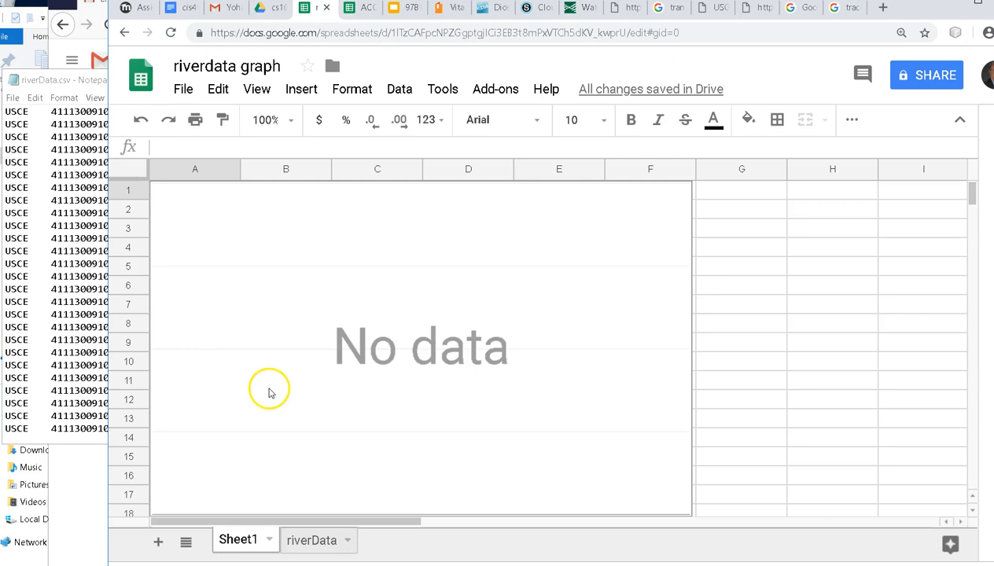
left_click(680, 249)
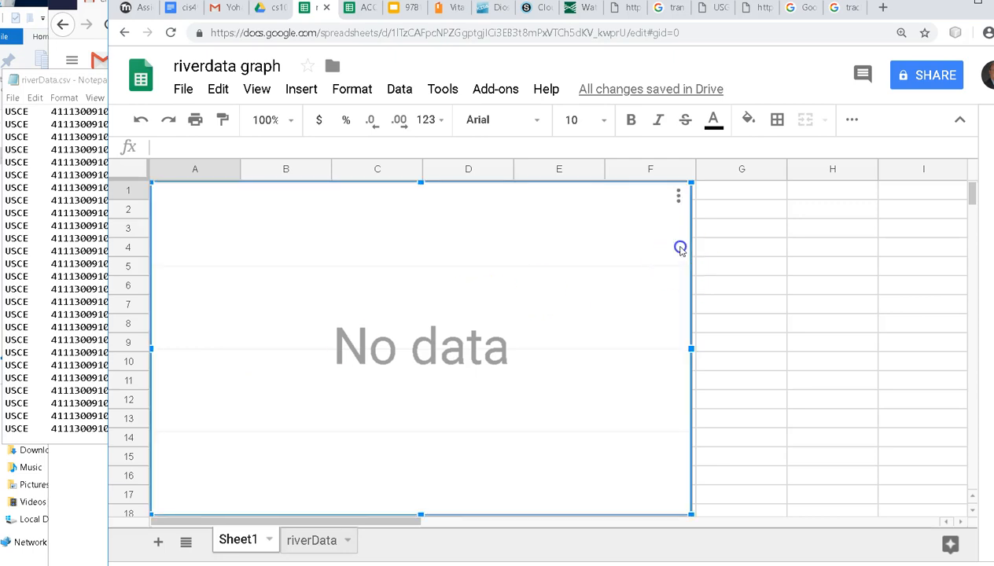
key("Delete")
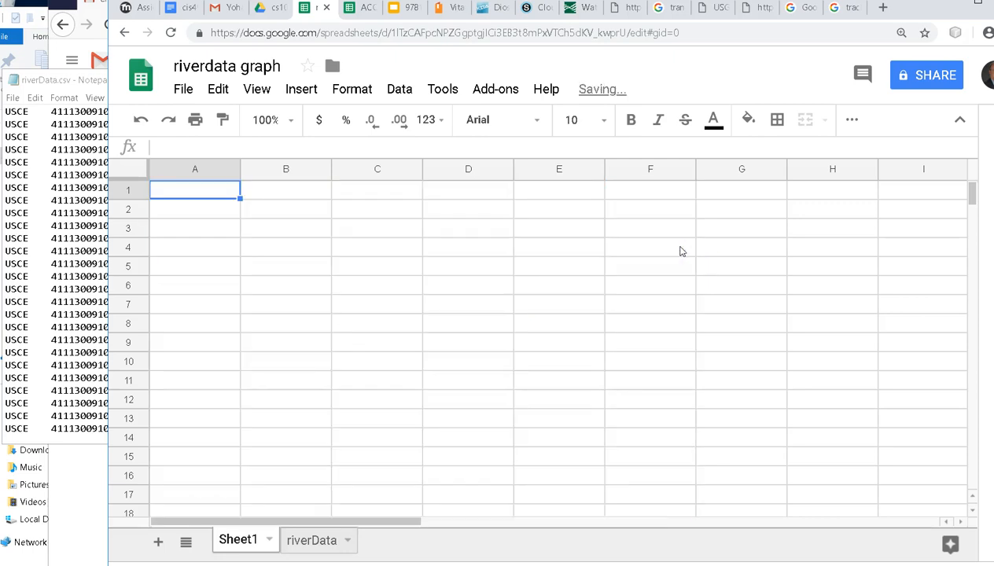
key("ctrl+v")
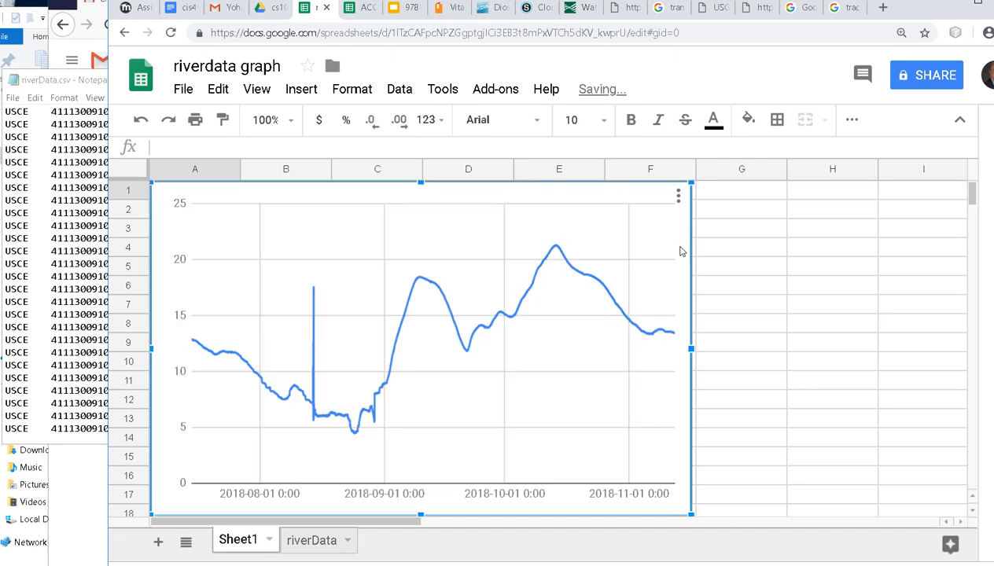
left_click_drag(519, 197, 557, 275)
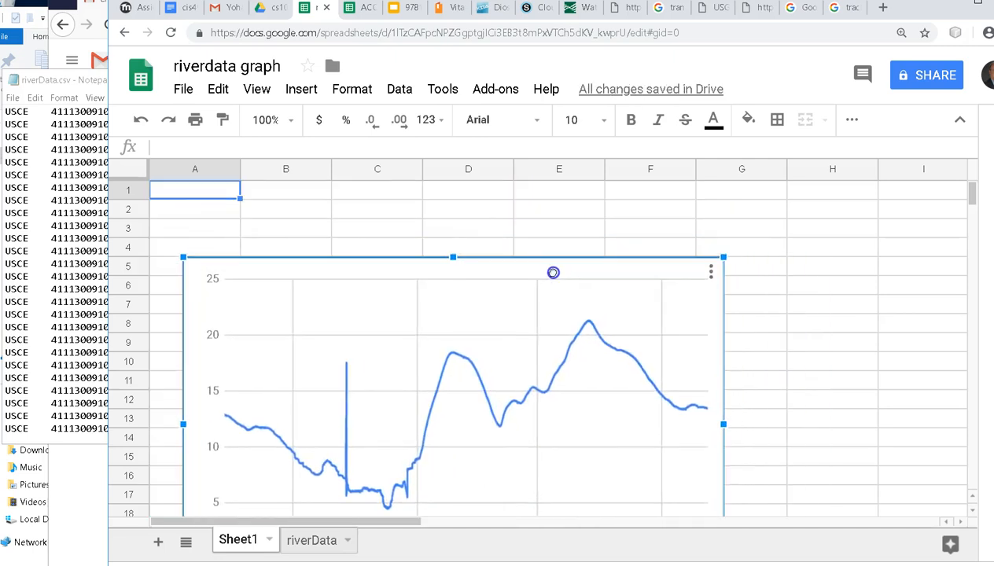
Step: Enter the title "Data graphing exercise in Google Worksheets" in cell A1 of Sheet1
left_click(219, 195)
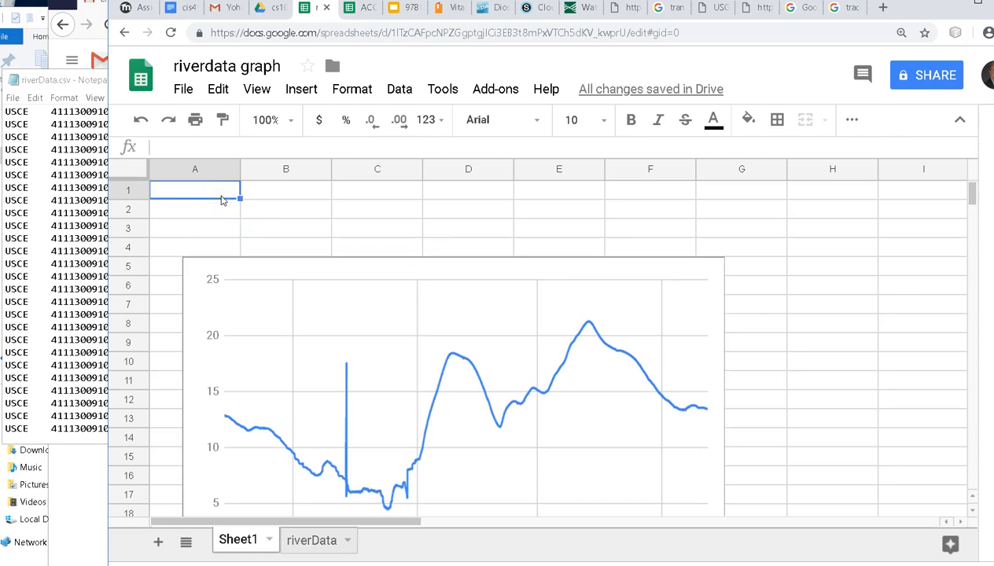
type("DAta")
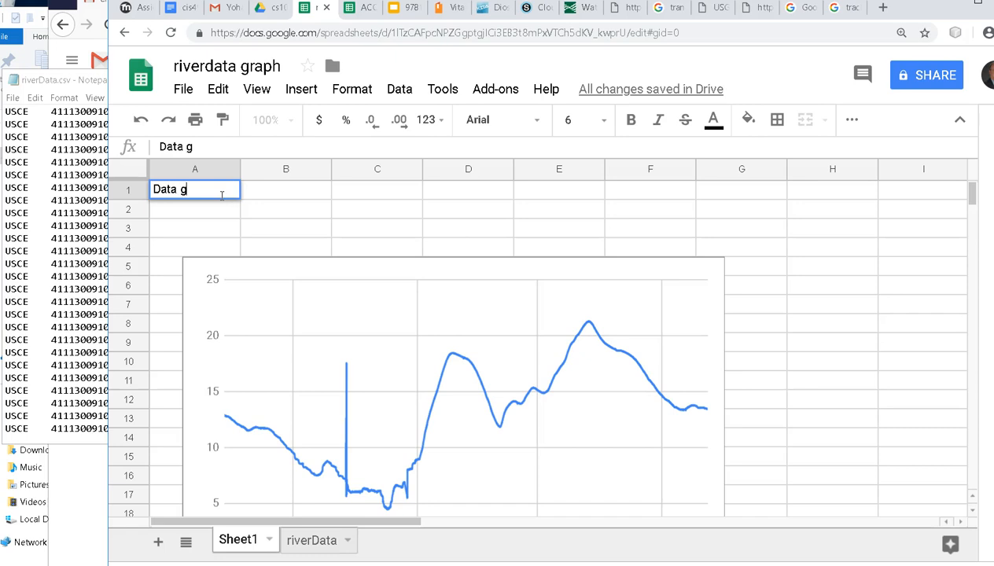
type(" graphing exercise in Google")
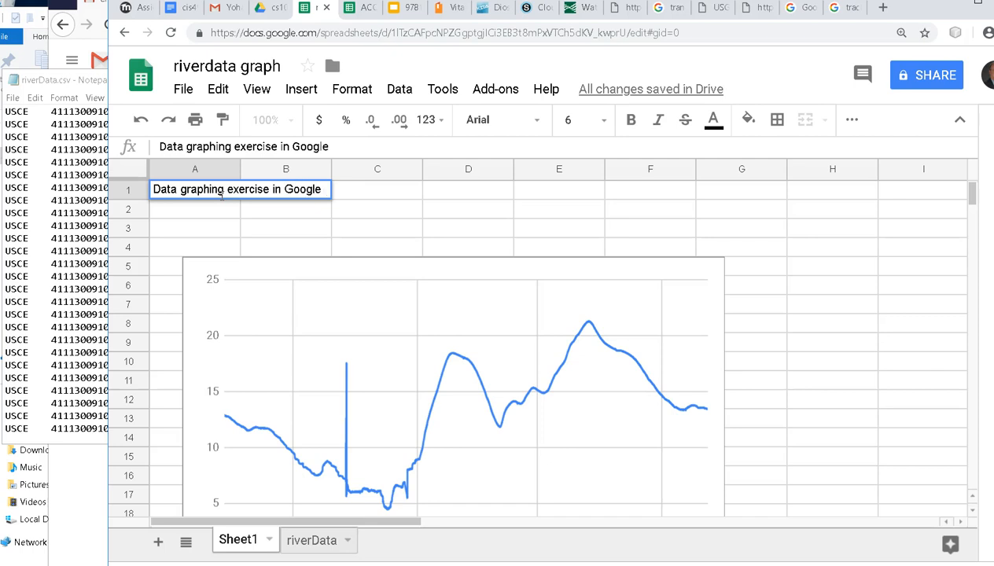
type("Worksheets")
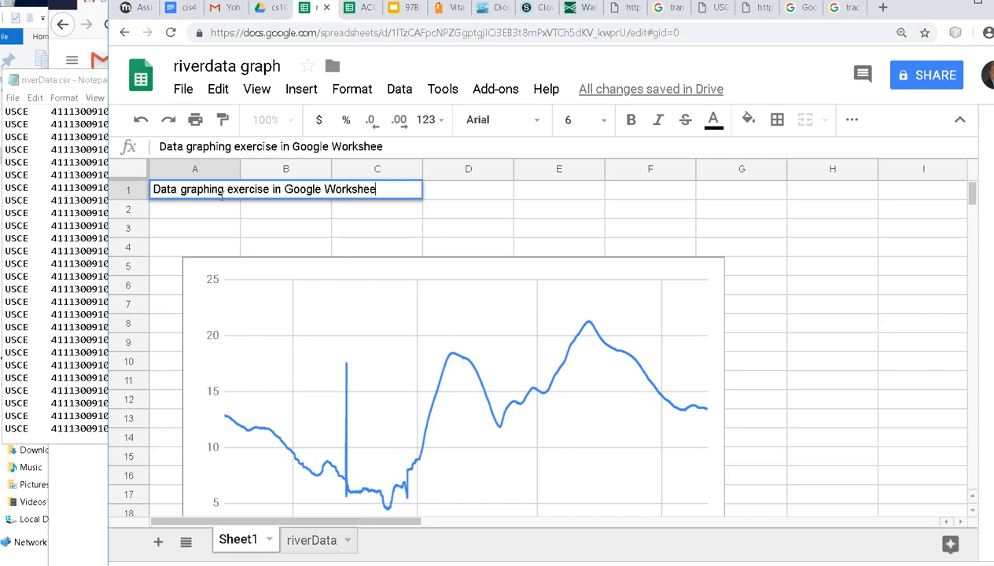
left_click(259, 230)
Step: Open the chart editor for the Sheet1 chart, review its data range, X-axis and series settings, and close it
scroll(297, 291, "down", 1)
left_click(551, 228)
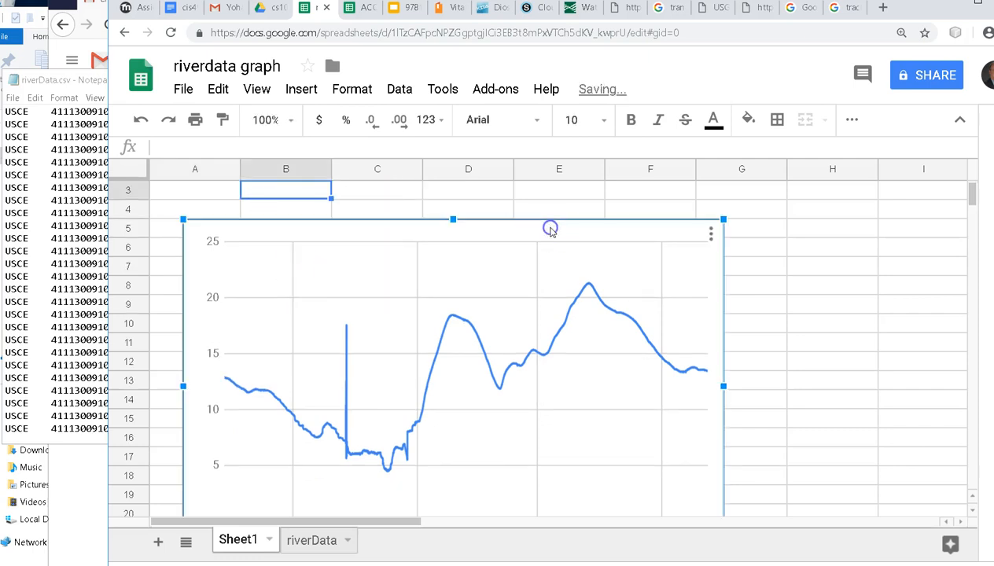
left_click(713, 234)
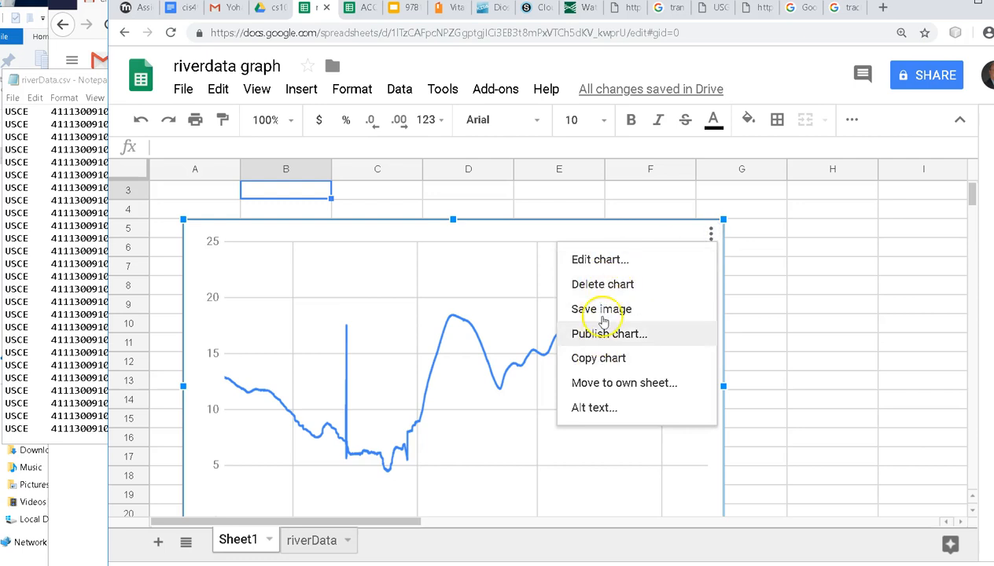
left_click(607, 265)
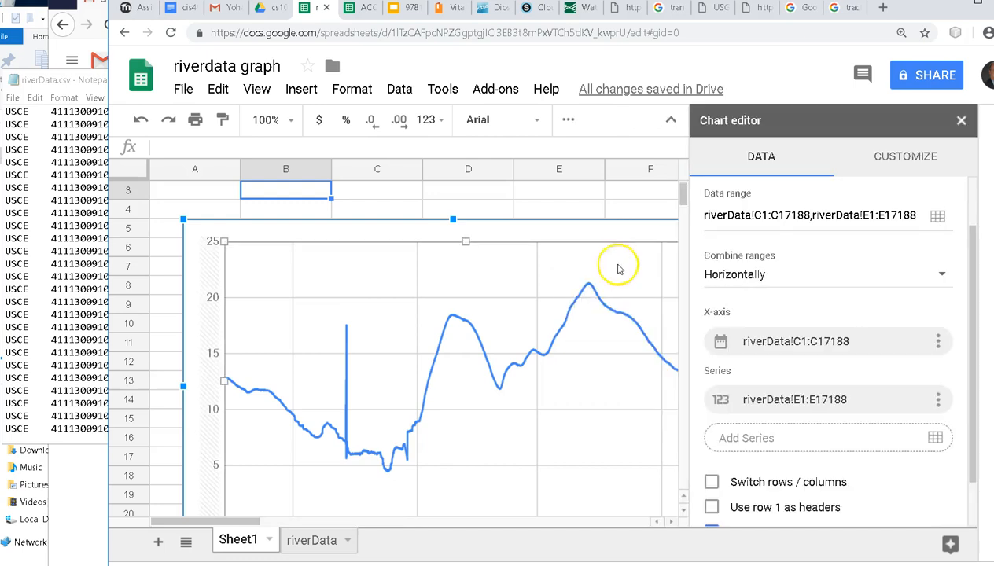
scroll(757, 292, "down", 2)
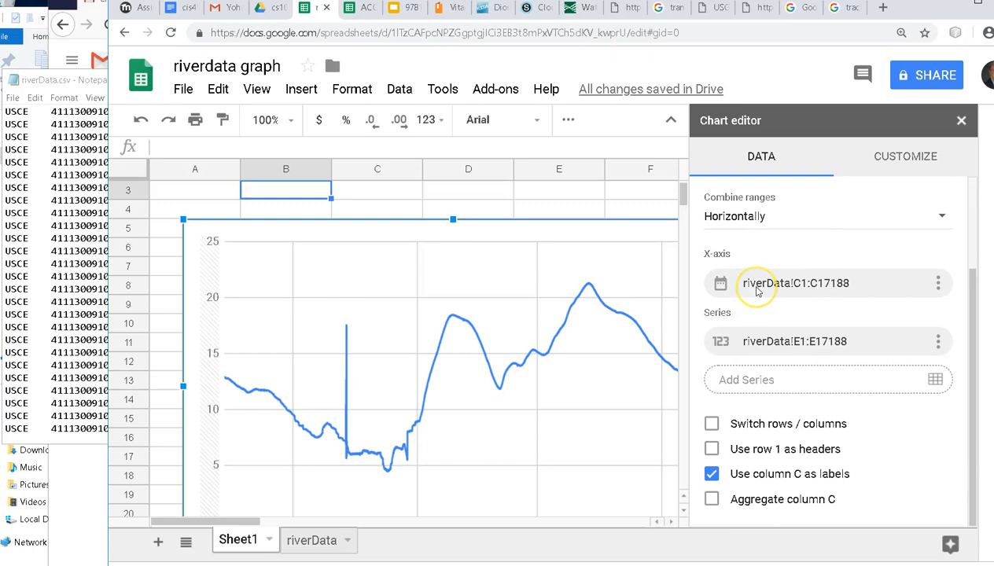
scroll(757, 291, "up", 3)
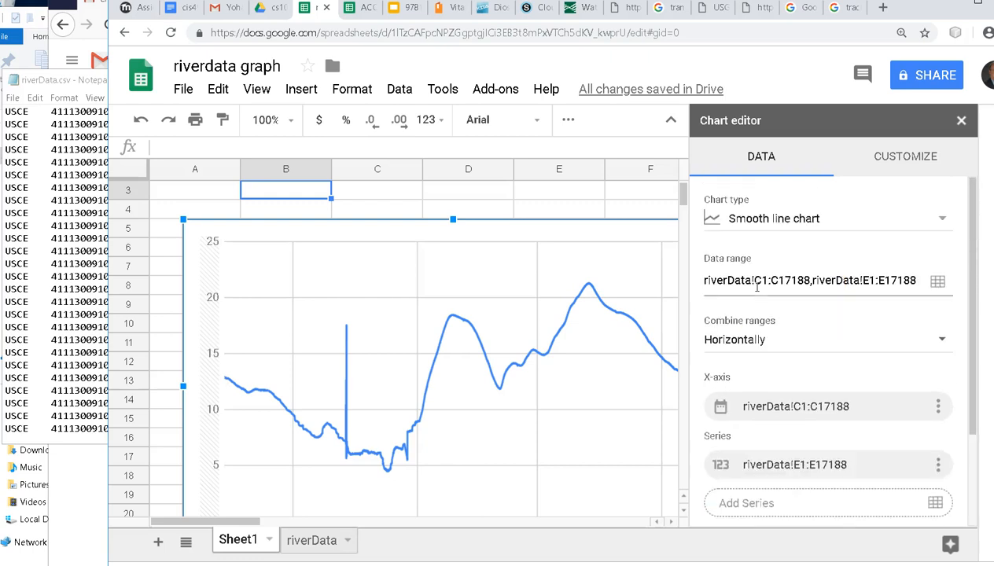
left_click(583, 201)
Step: Move the chart on Sheet1 further down so it starts at row 8, leaving space below the title
left_click(376, 230)
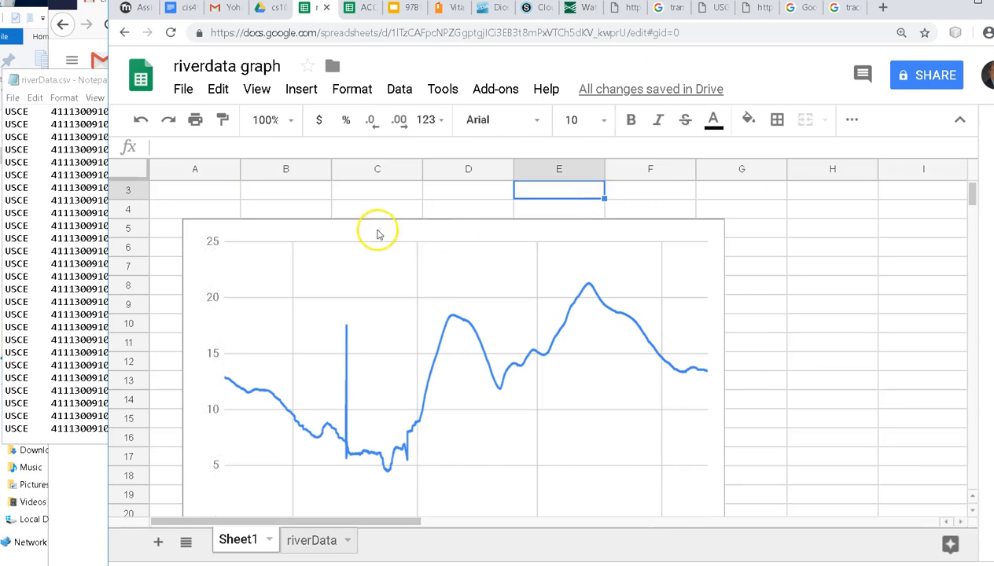
left_click_drag(449, 265, 428, 292)
scroll(429, 296, "up", 1)
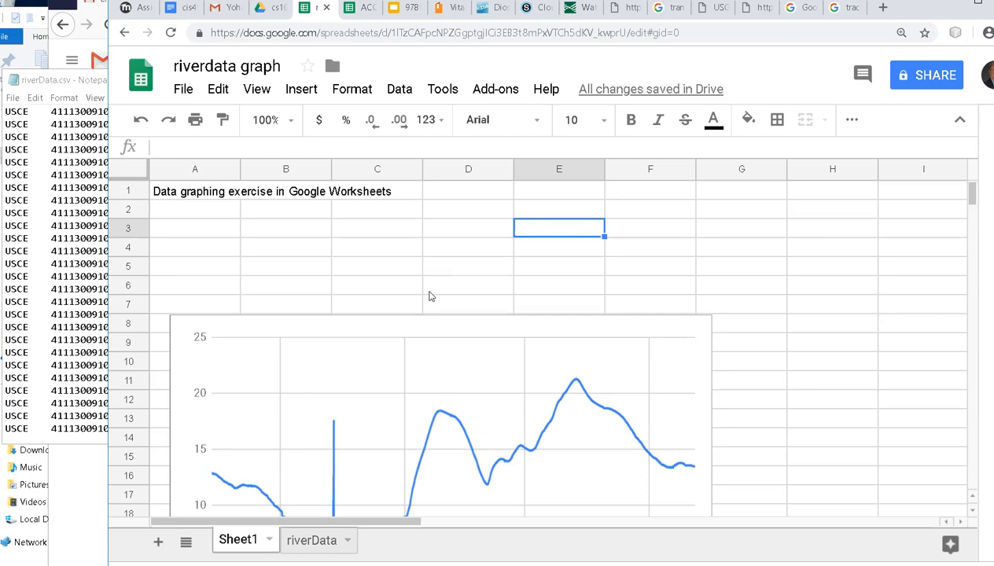
Step: Move the chart on the riverData sheet down to start at row 4, and compare the sheet's data with riverData.csv in Notepad
left_click(300, 543)
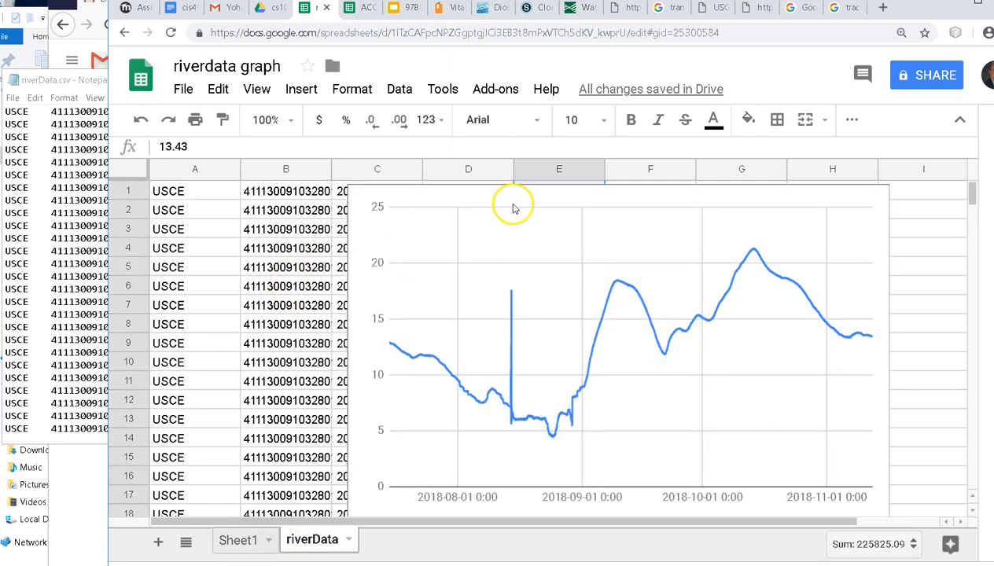
left_click(521, 258)
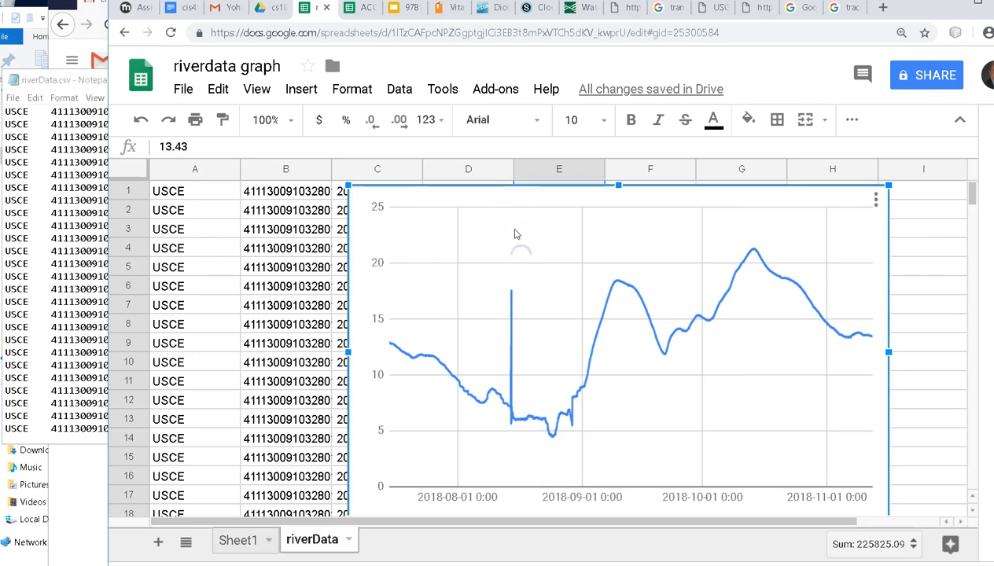
left_click_drag(509, 208, 520, 259)
key("alt+Tab")
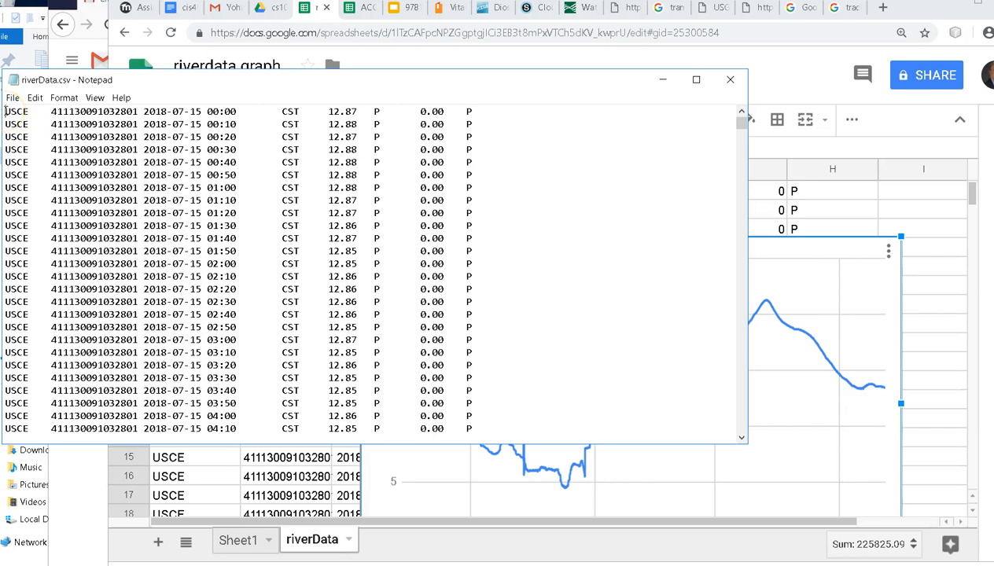
key("alt+Tab")
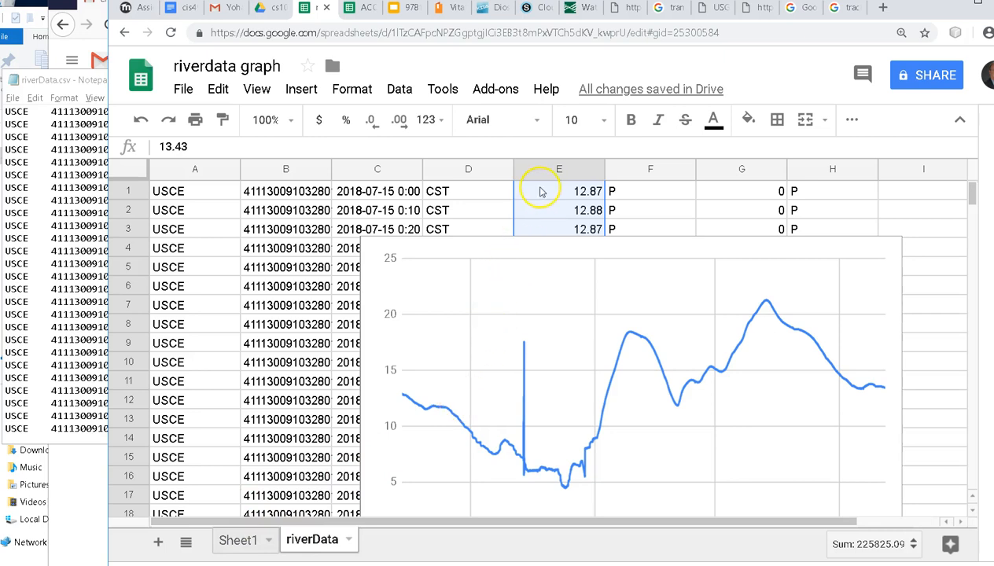
Step: Examine the Sheet1 chart's type, combined ranges and label options in the chart editor, and look over the chart before closing the editor
left_click(250, 538)
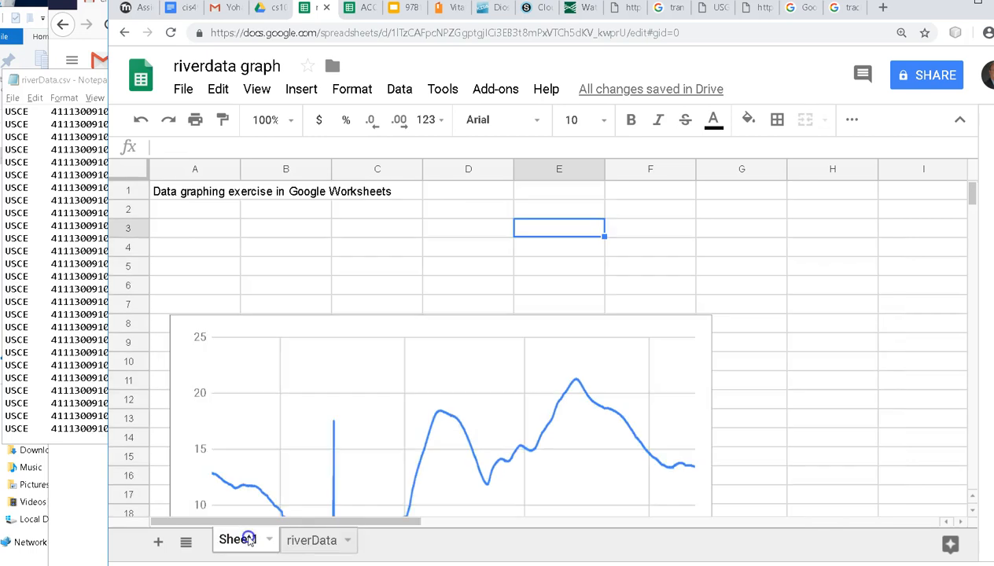
left_click(378, 330)
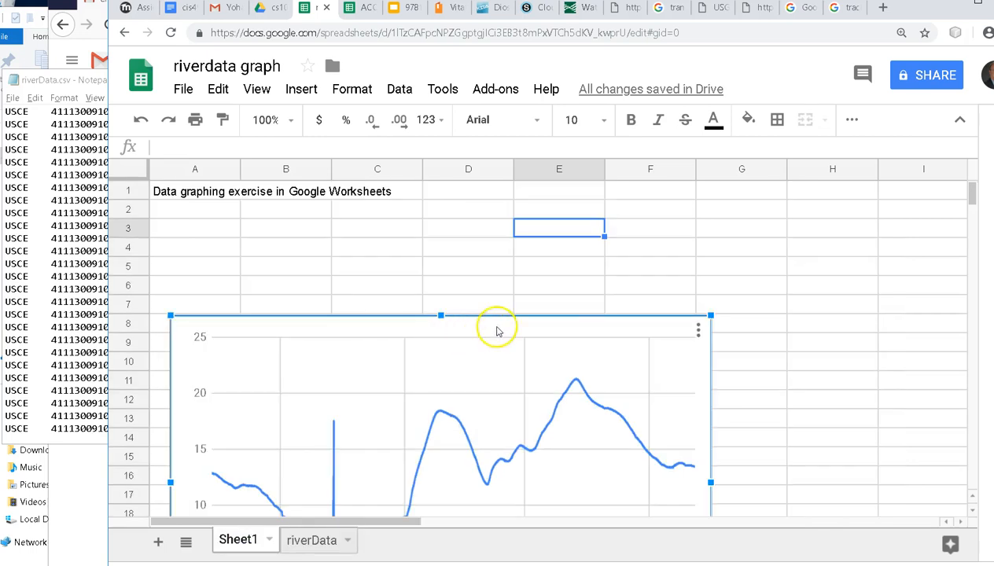
left_click(696, 329)
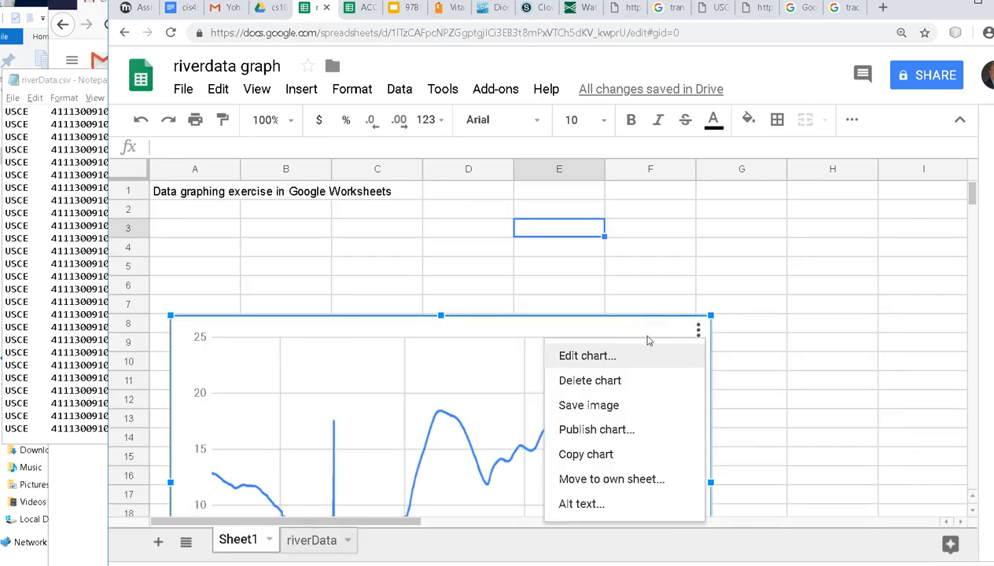
left_click(590, 354)
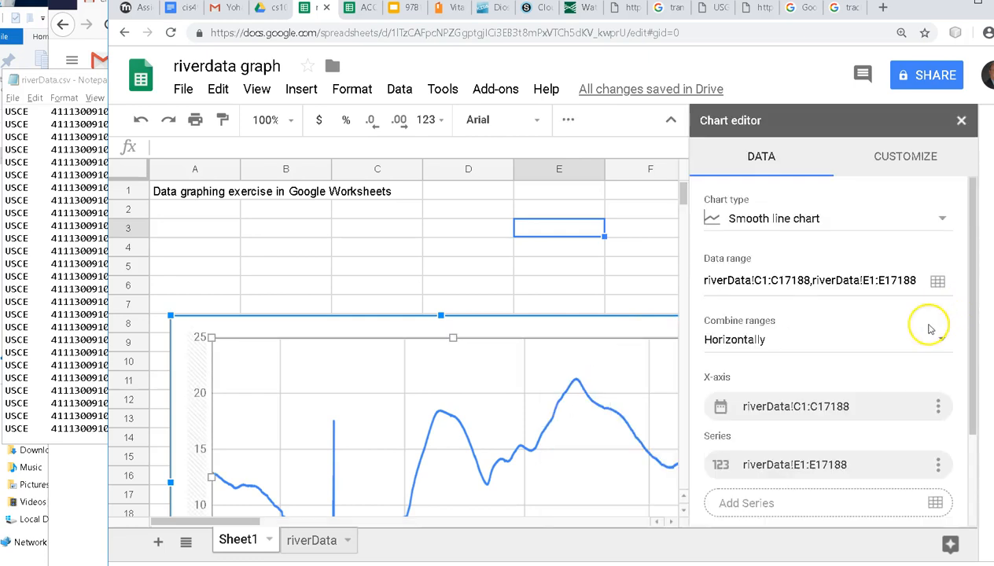
scroll(895, 340, "down", 2)
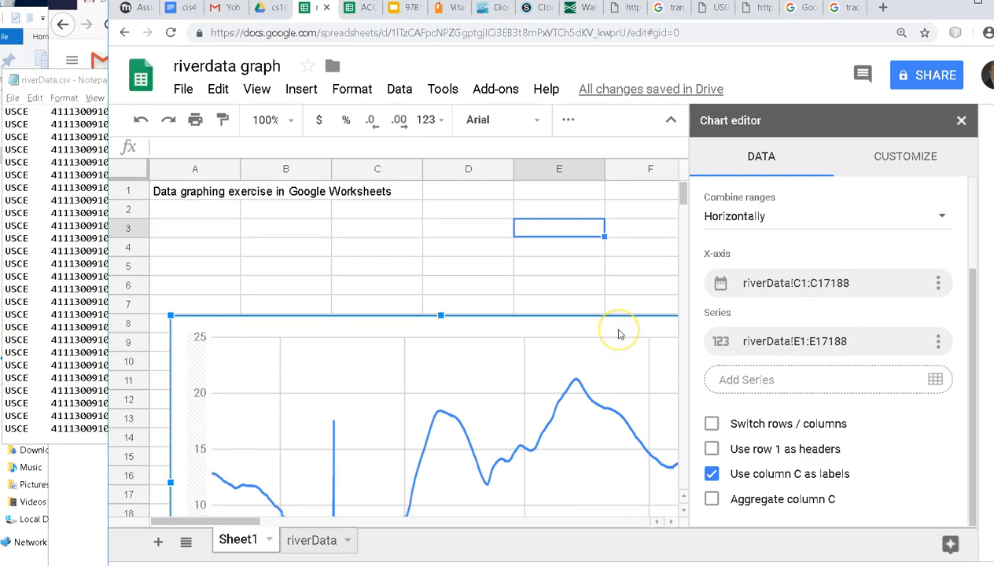
scroll(618, 334, "down", 2)
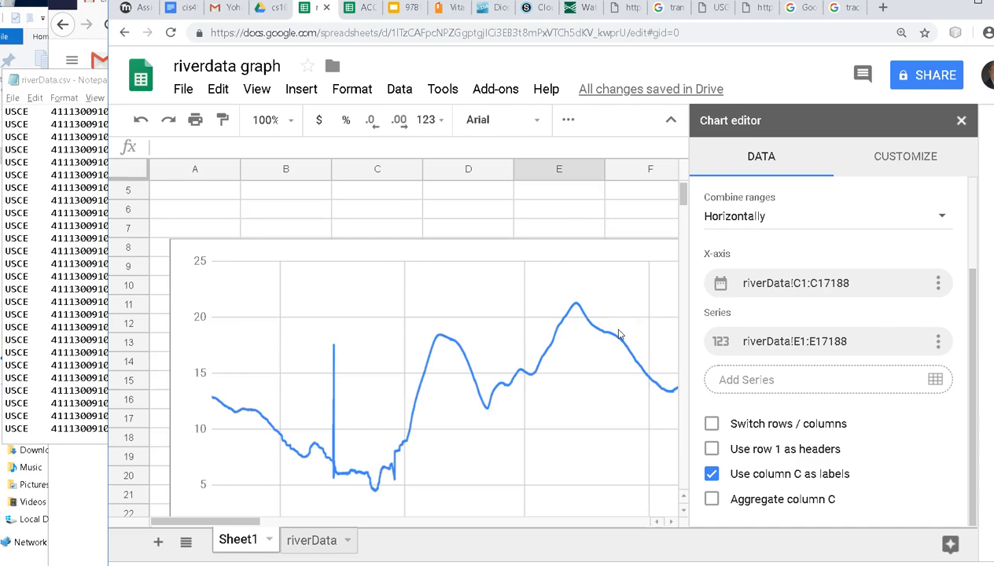
scroll(503, 251, "up", 2)
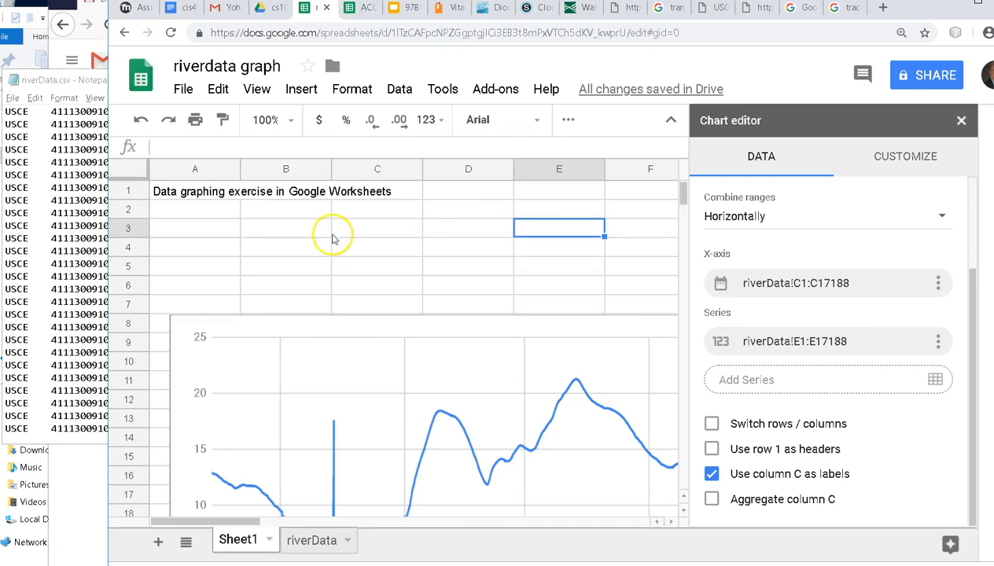
left_click(961, 120)
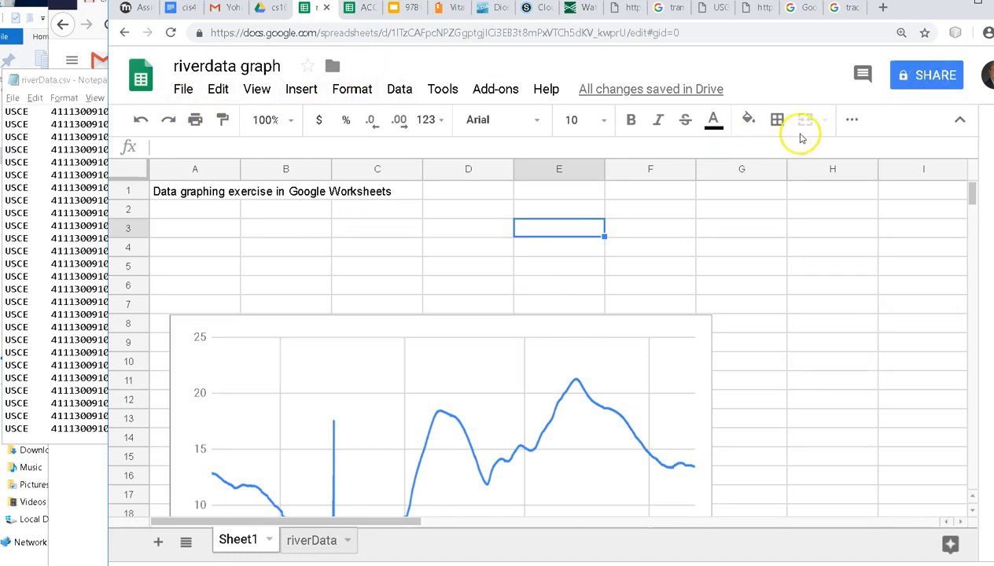
Step: Publish the entire document to the web as a web page, confirm the publishing, copy the link and close the dialog
left_click(186, 91)
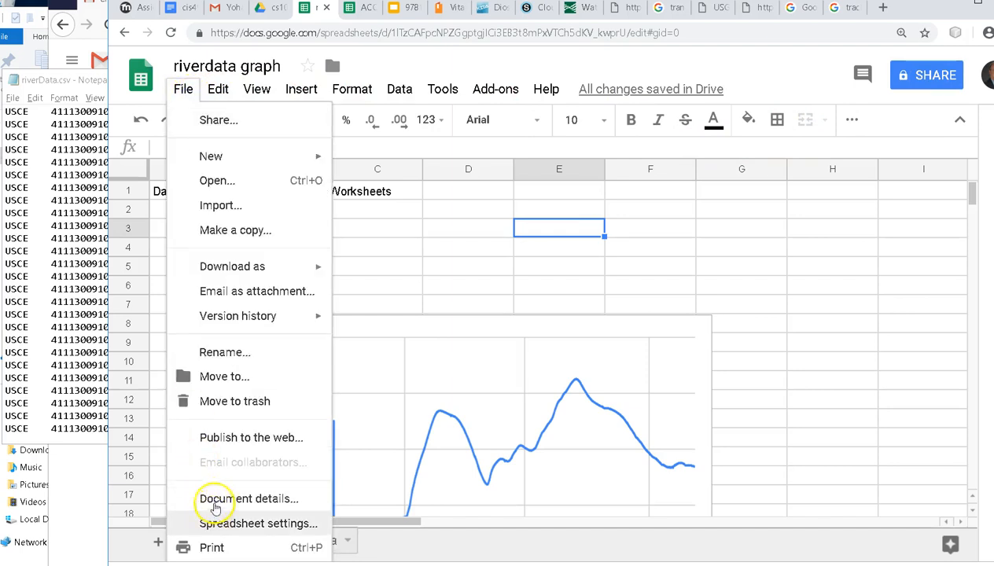
left_click(217, 440)
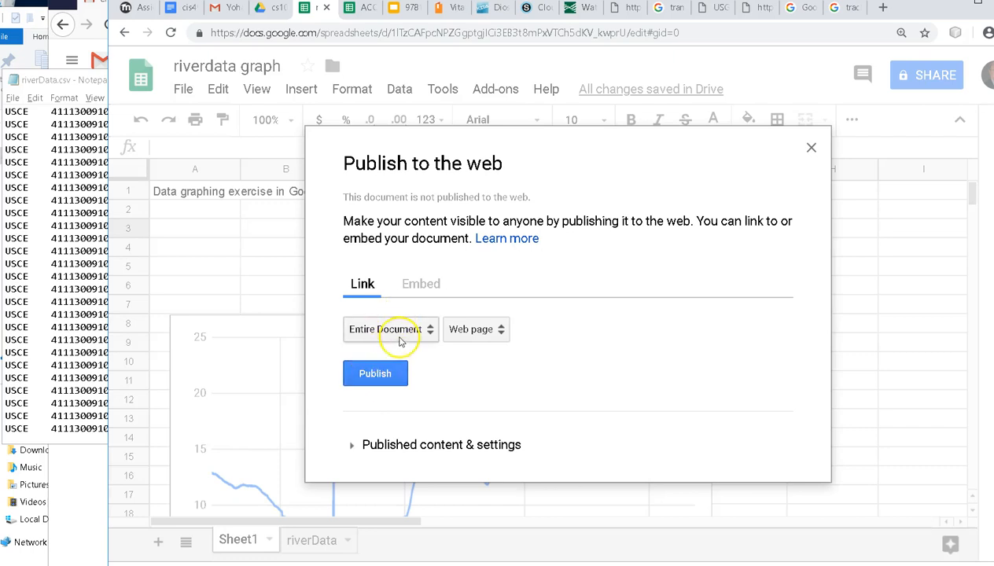
left_click(388, 373)
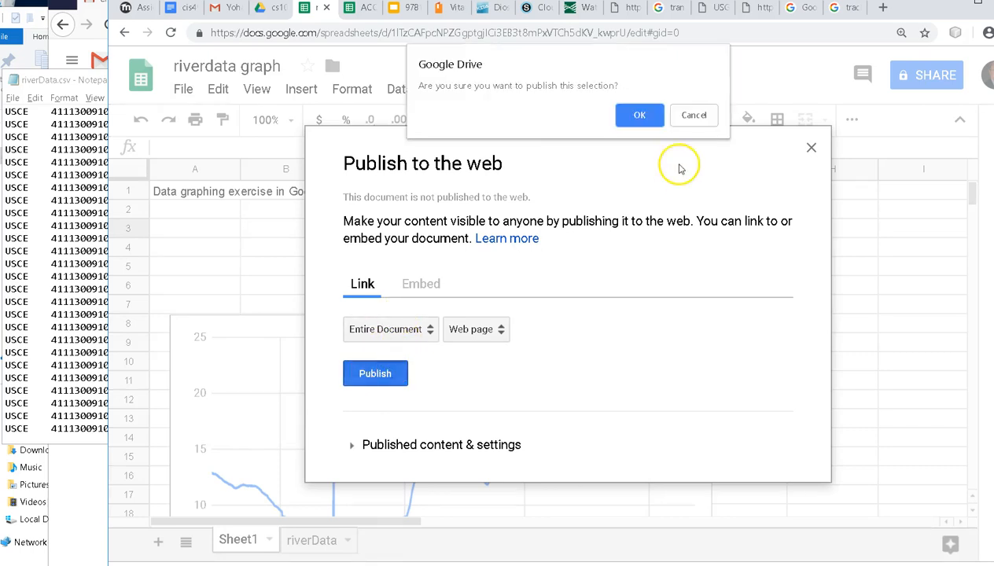
left_click(641, 115)
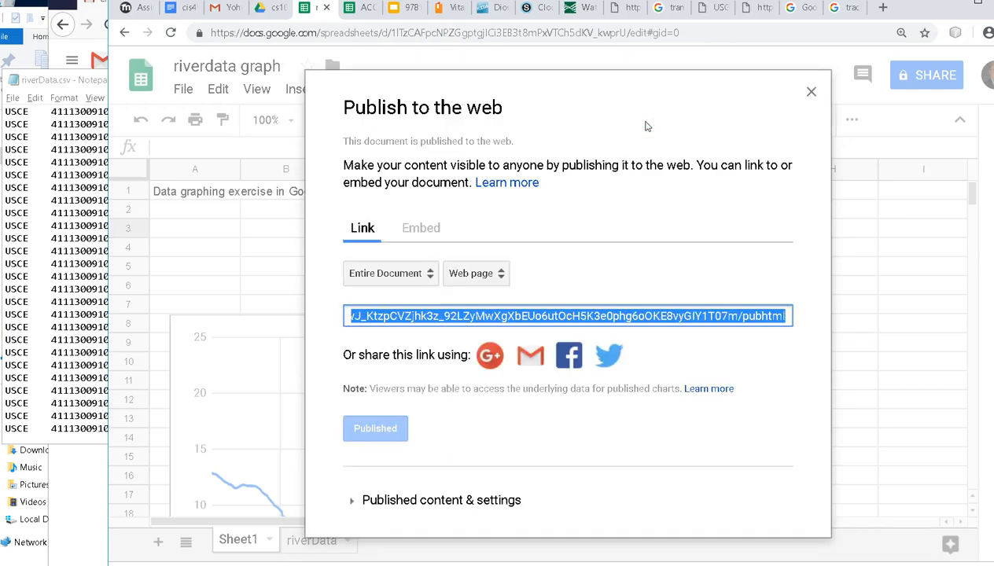
left_click(549, 315)
left_click(811, 92)
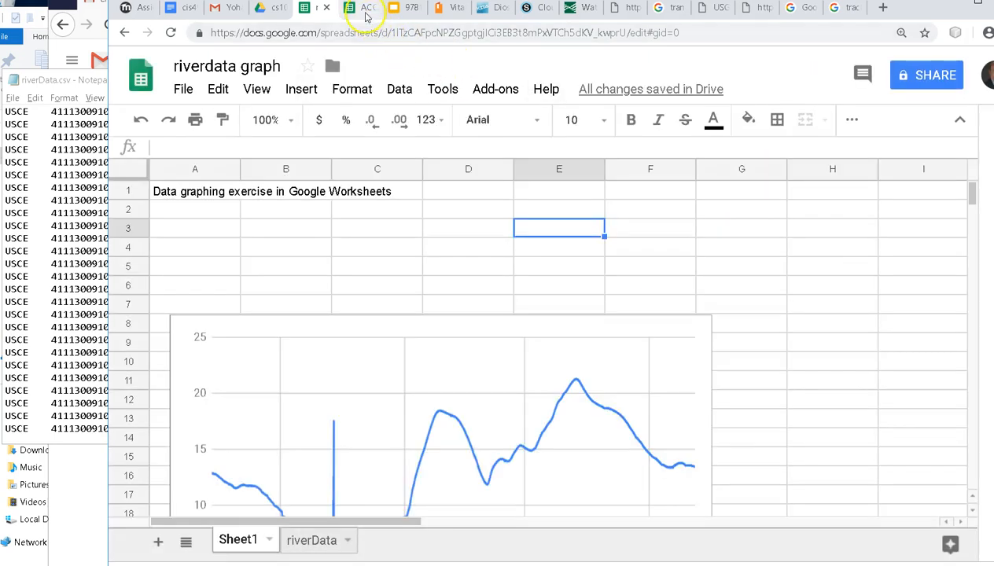
Step: Open the published spreadsheet's copied link in a new browser tab
left_click(882, 8)
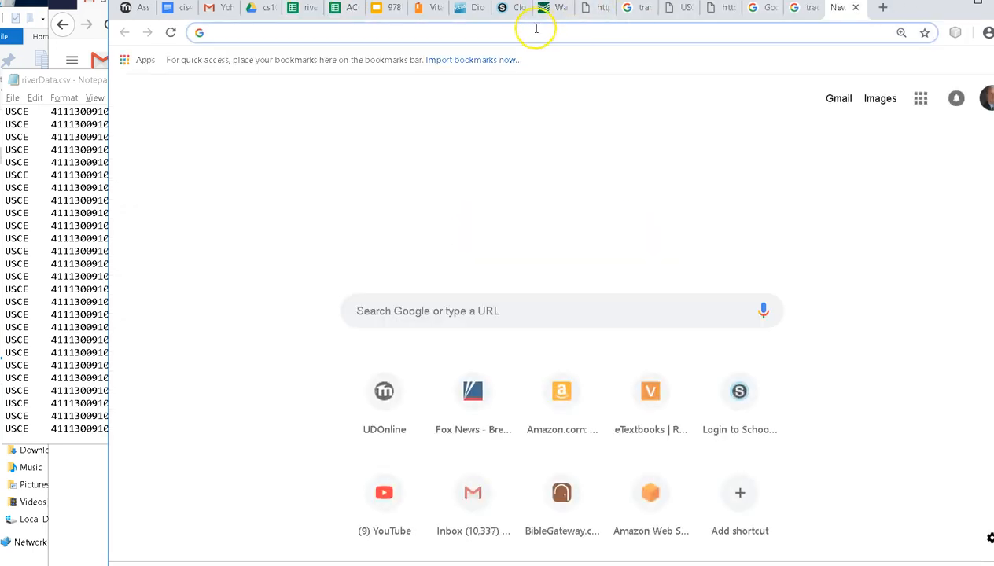
key("ctrl+v")
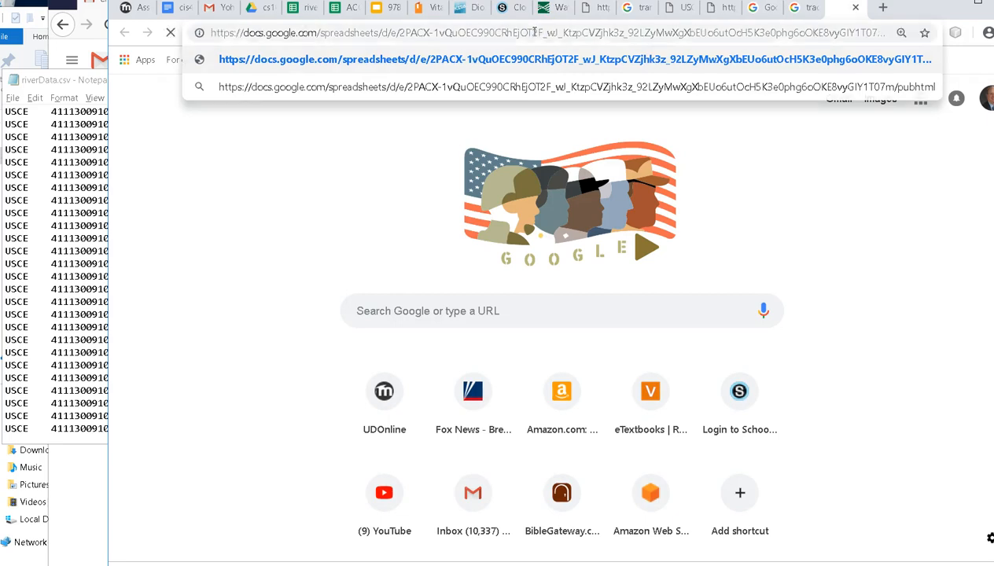
key("Return")
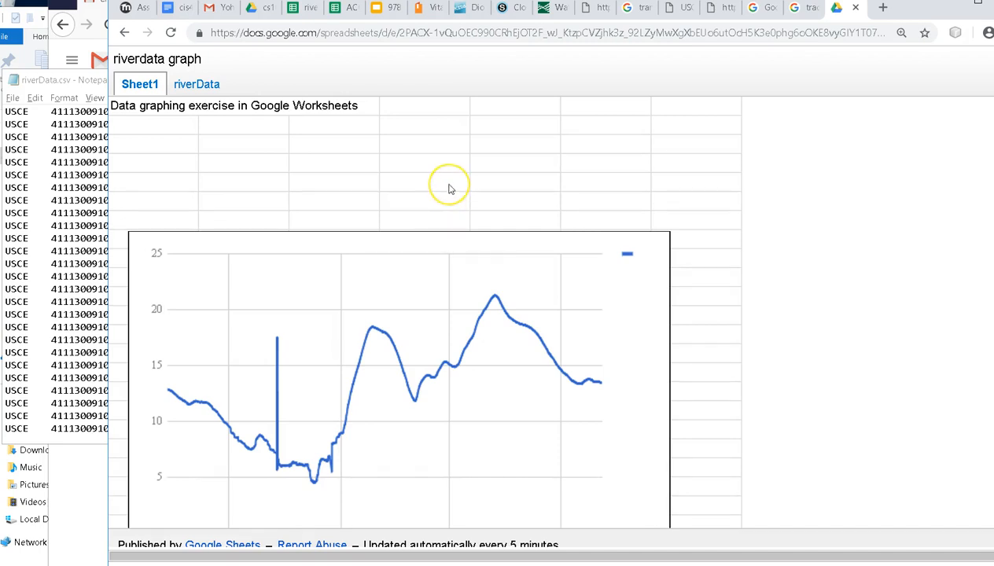
Step: Look through the published page's Sheet1 chart and riverData sheet, ending on Sheet1
scroll(451, 187, "down", 1)
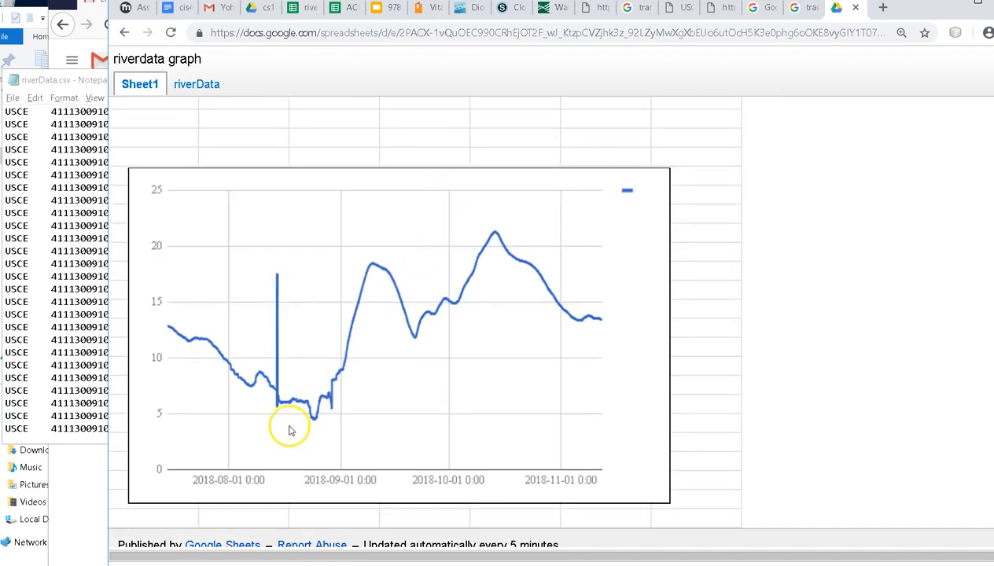
scroll(494, 313, "down", 1)
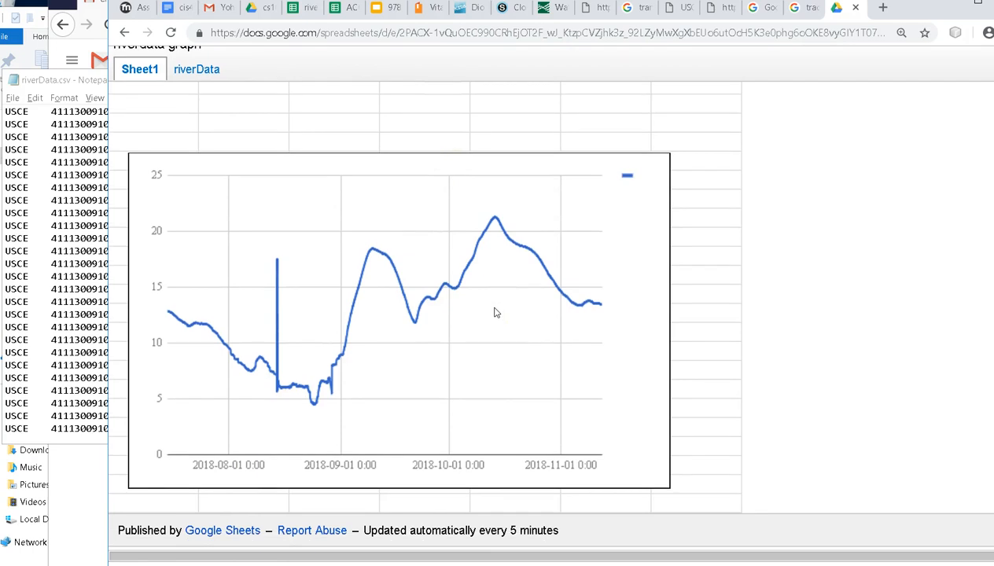
scroll(495, 312, "up", 1)
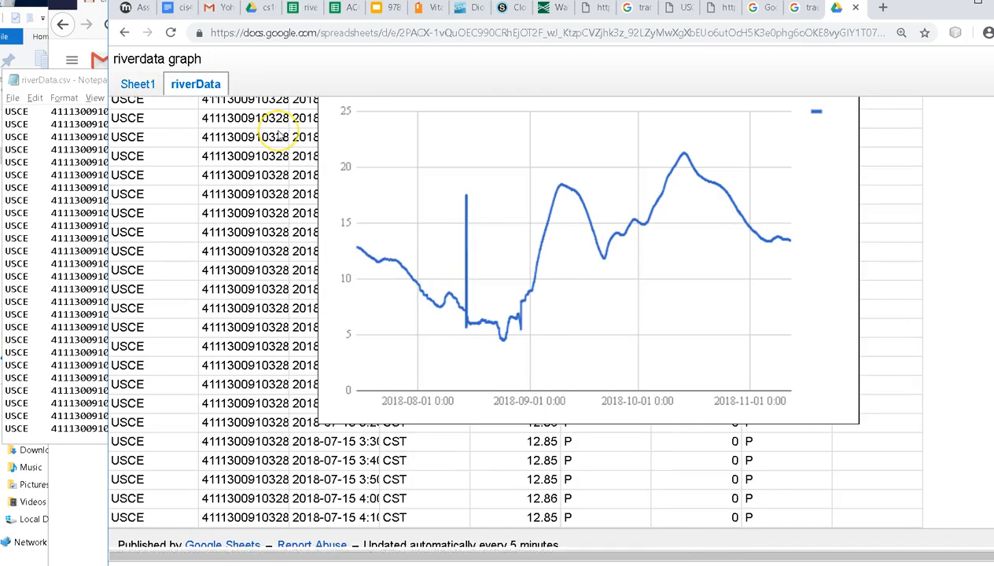
left_click(130, 88)
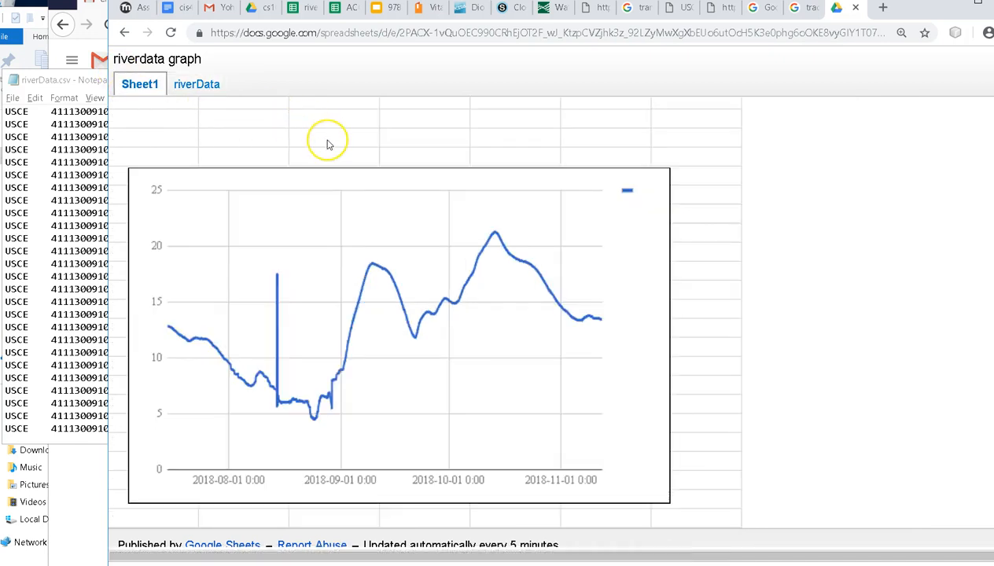